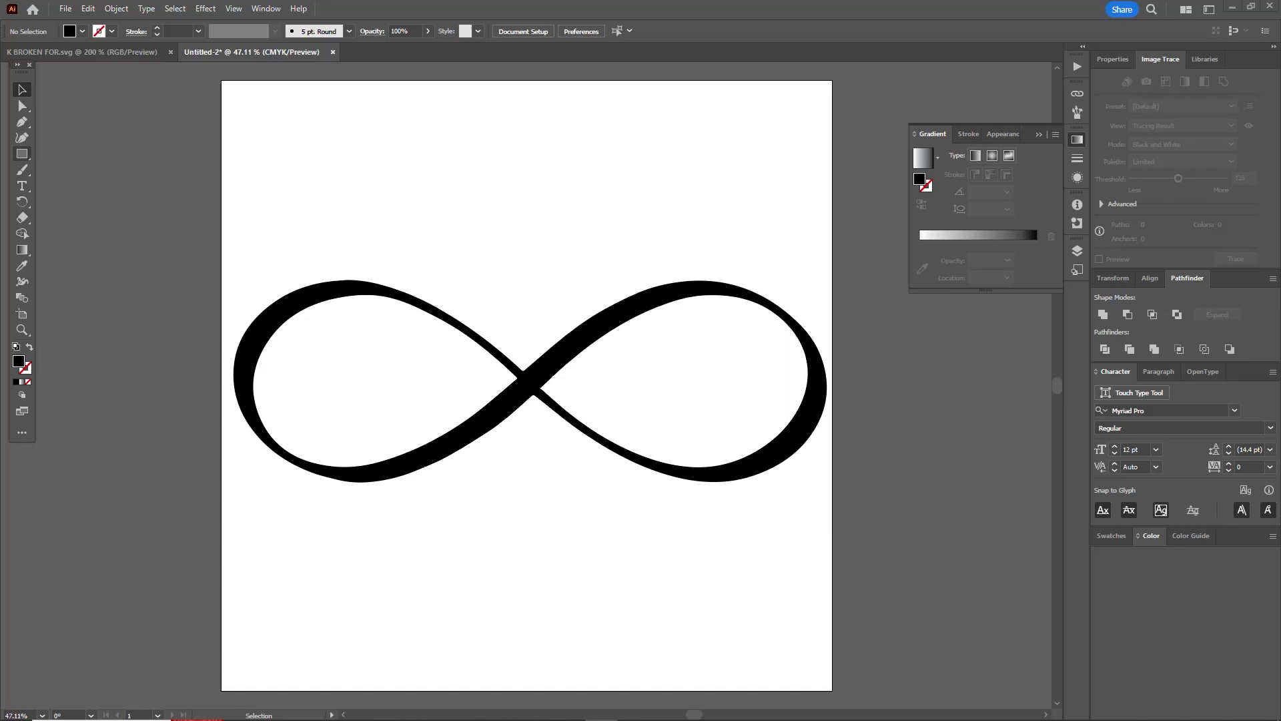
Draw black rectangles about 6.3 × 2.75 in over the left loop's lower curve and 6.7 × 2.75 in over the right loop's upper curve
{"action": "left_click", "coordinate": [22, 153]}
{"action": "mouse_move", "coordinate": [296, 419]}
{"action": "left_mouse_down"}
{"action": "mouse_move", "coordinate": [343, 472]}
{"action": "mouse_move", "coordinate": [458, 488]}
{"action": "left_mouse_up"}
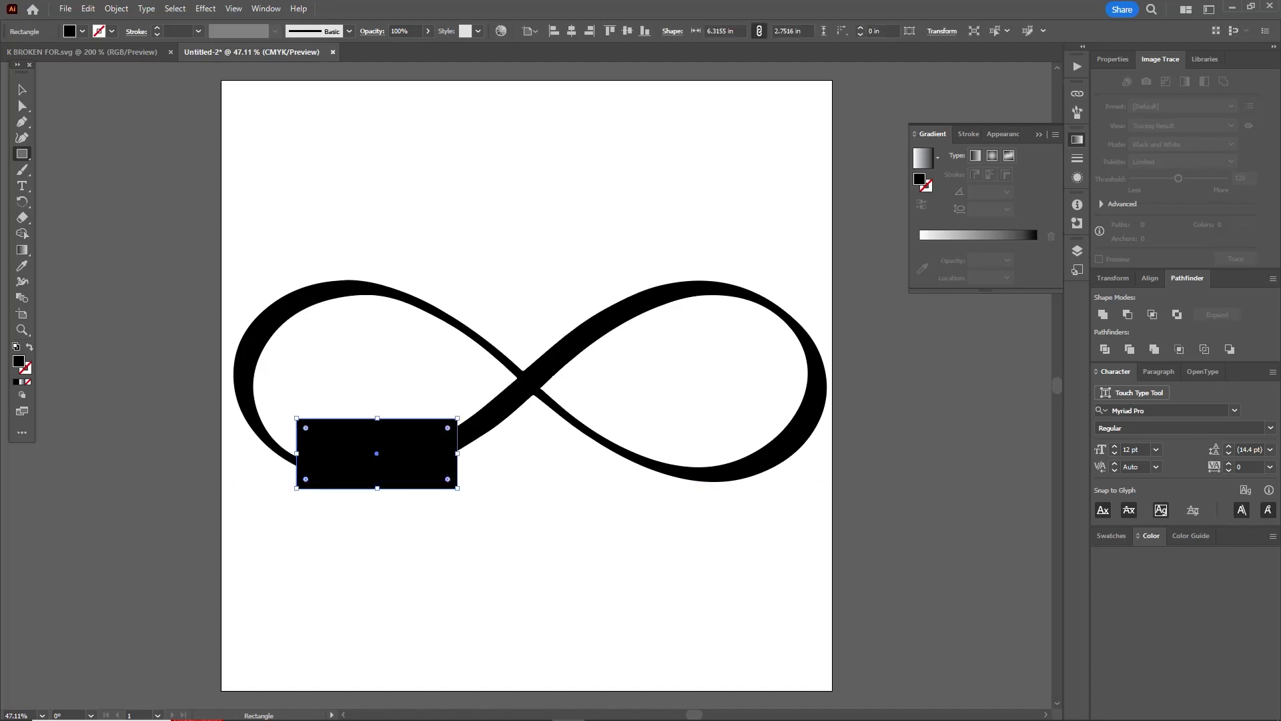
{"action": "mouse_move", "coordinate": [601, 266]}
{"action": "left_mouse_down"}
{"action": "mouse_move", "coordinate": [703, 329]}
{"action": "mouse_move", "coordinate": [772, 336]}
{"action": "left_mouse_up"}
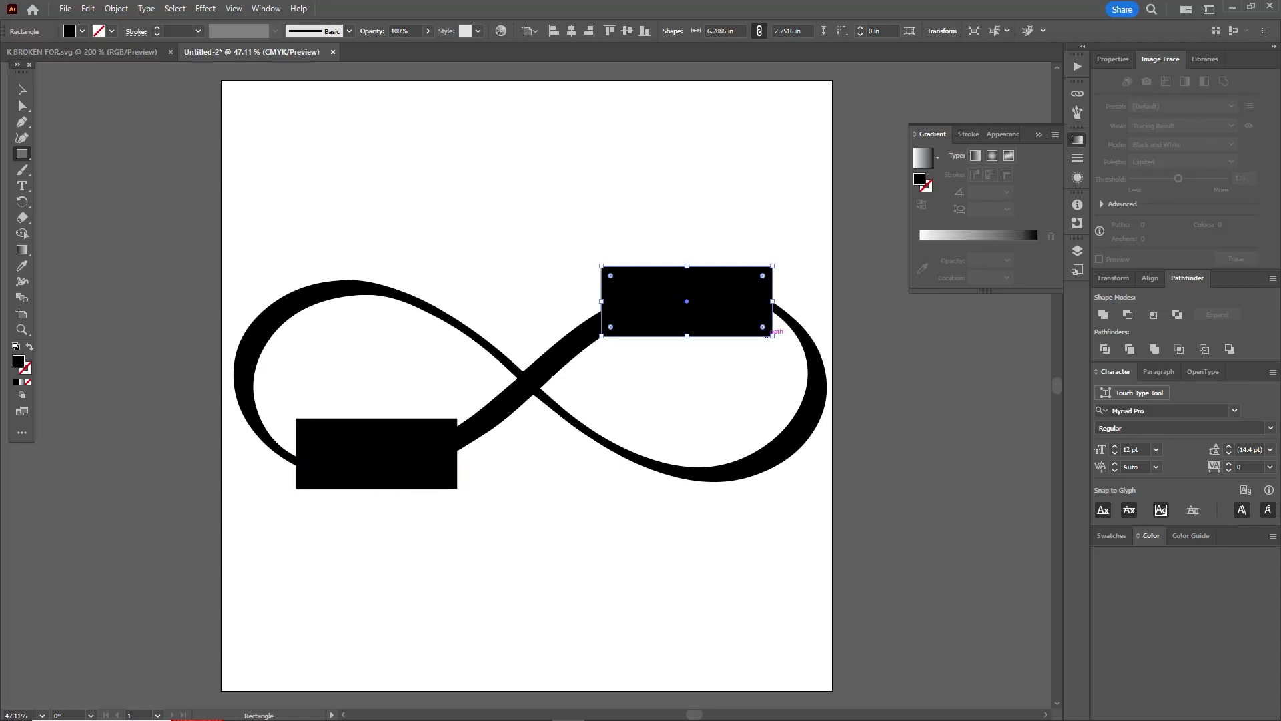
Shift both rectangles slightly so they cover the sections of the infinity curve where the names go
{"action": "key", "text": "v"}
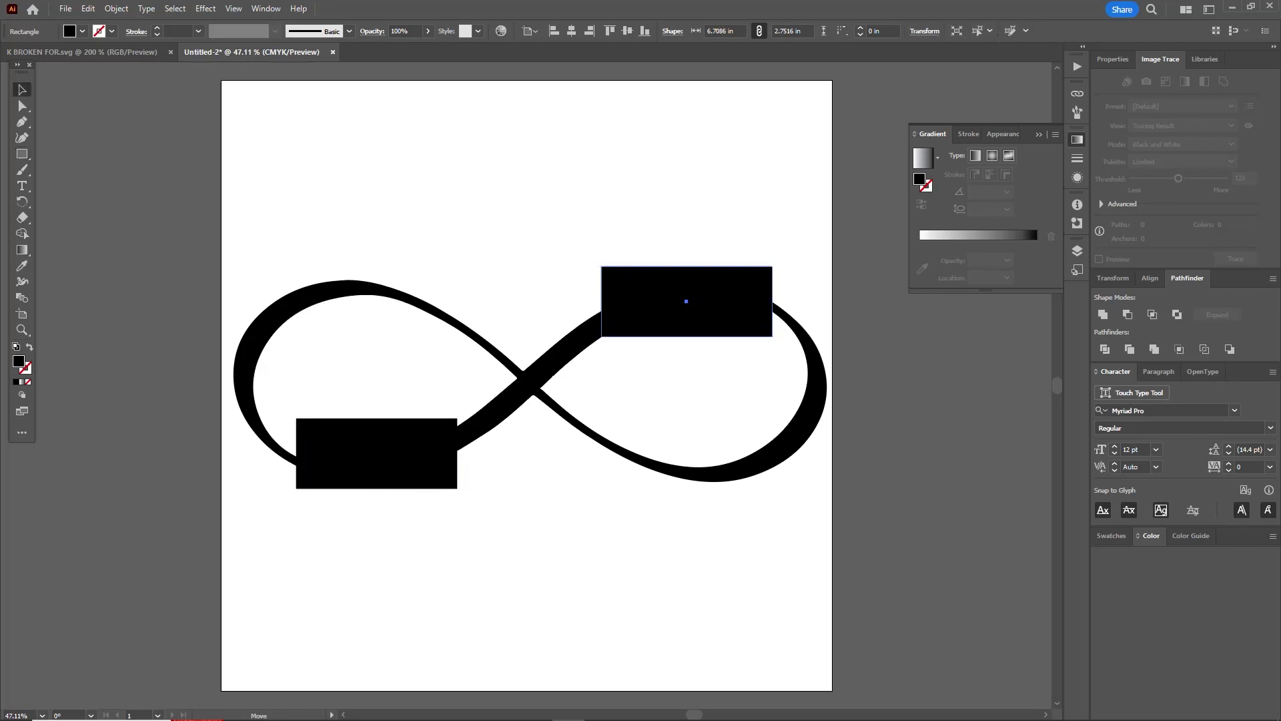
{"action": "mouse_move", "coordinate": [687, 313]}
{"action": "left_mouse_down"}
{"action": "mouse_move", "coordinate": [701, 321]}
{"action": "mouse_move", "coordinate": [683, 322]}
{"action": "left_mouse_up"}
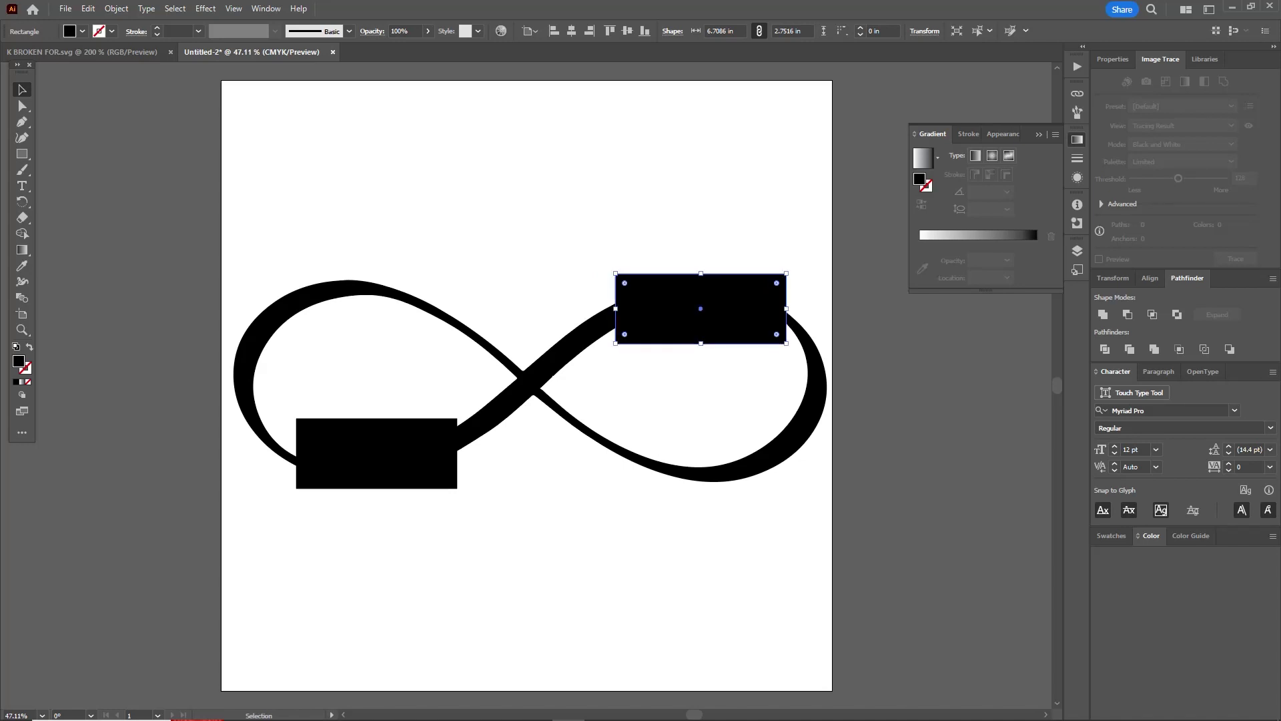
{"action": "left_click_drag", "start_coordinate": [454, 467], "coordinate": [446, 466]}
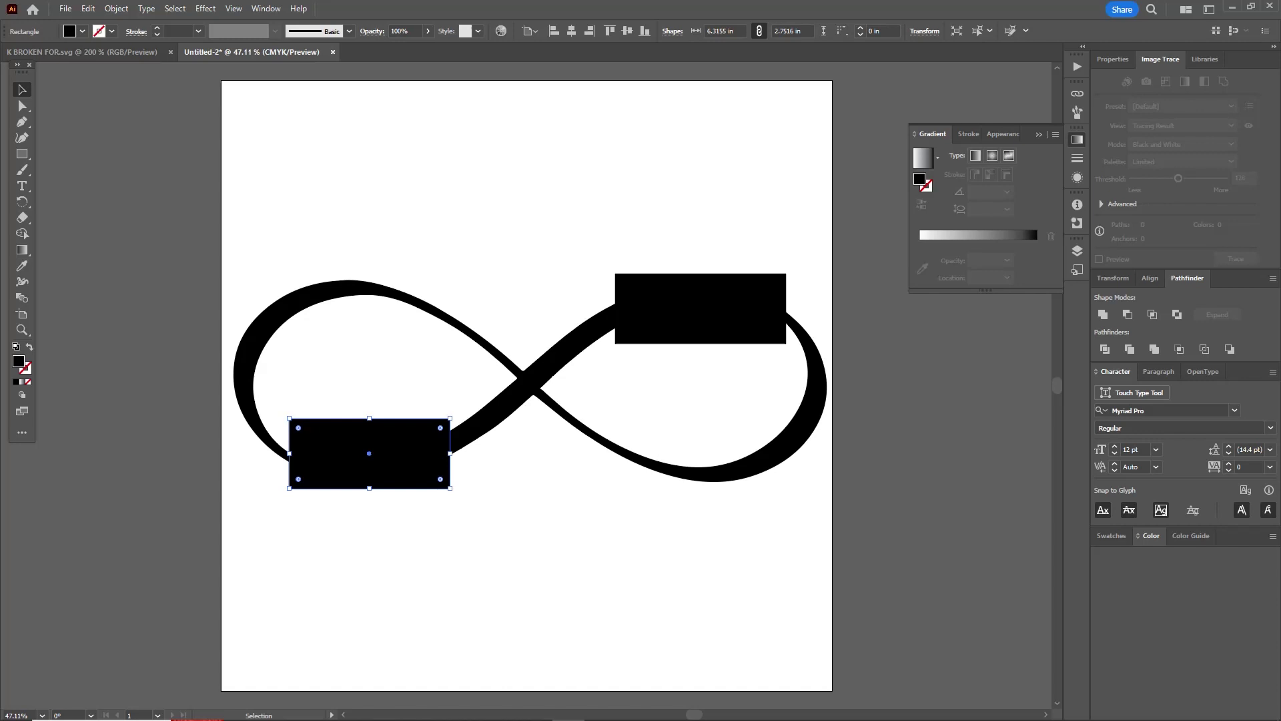
{"action": "left_click", "coordinate": [501, 511]}
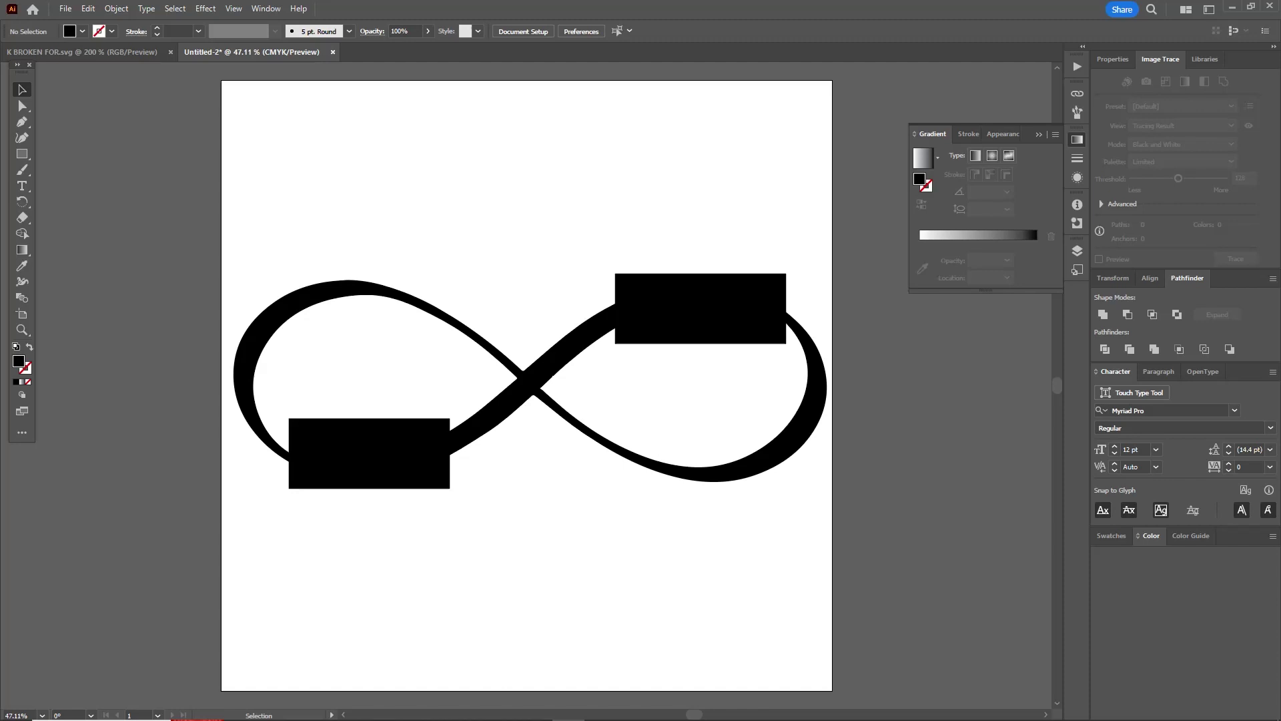
Select the infinity shape with both rectangles and apply the Pathfinder Trim operation
{"action": "left_click_drag", "start_coordinate": [179, 188], "coordinate": [857, 527]}
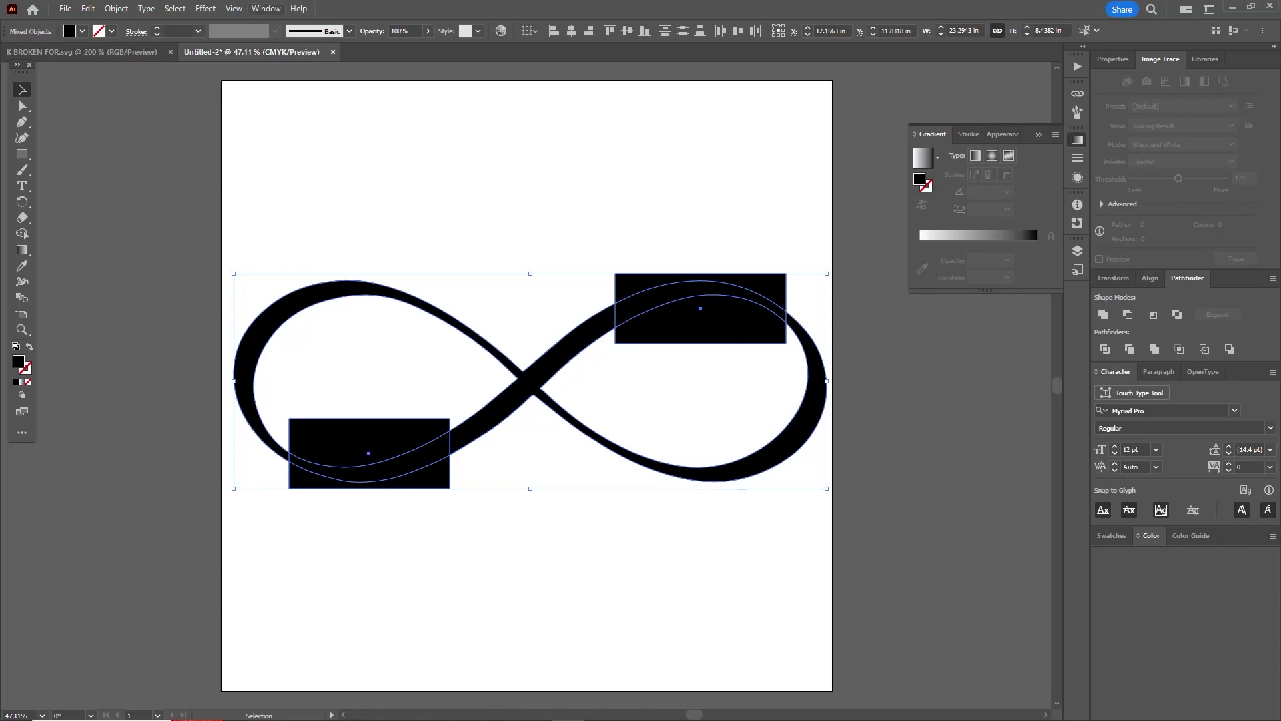
{"action": "left_click", "coordinate": [265, 8]}
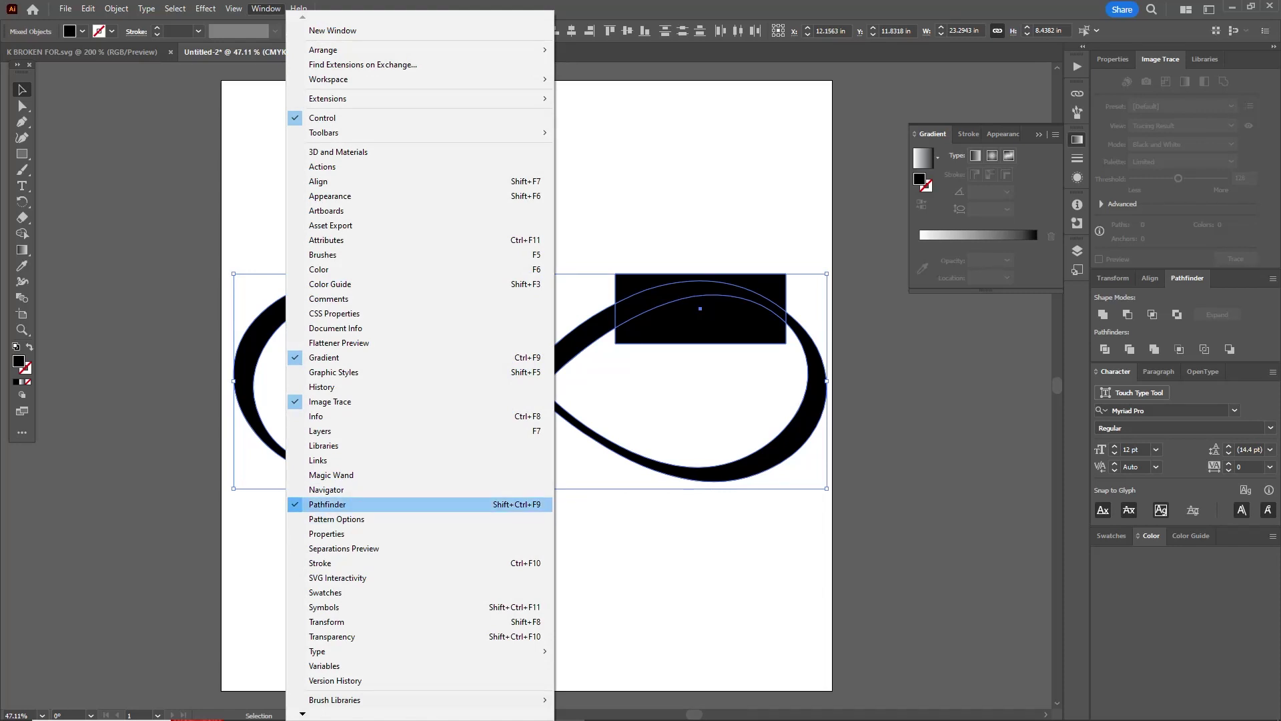
{"action": "key", "text": "Escape"}
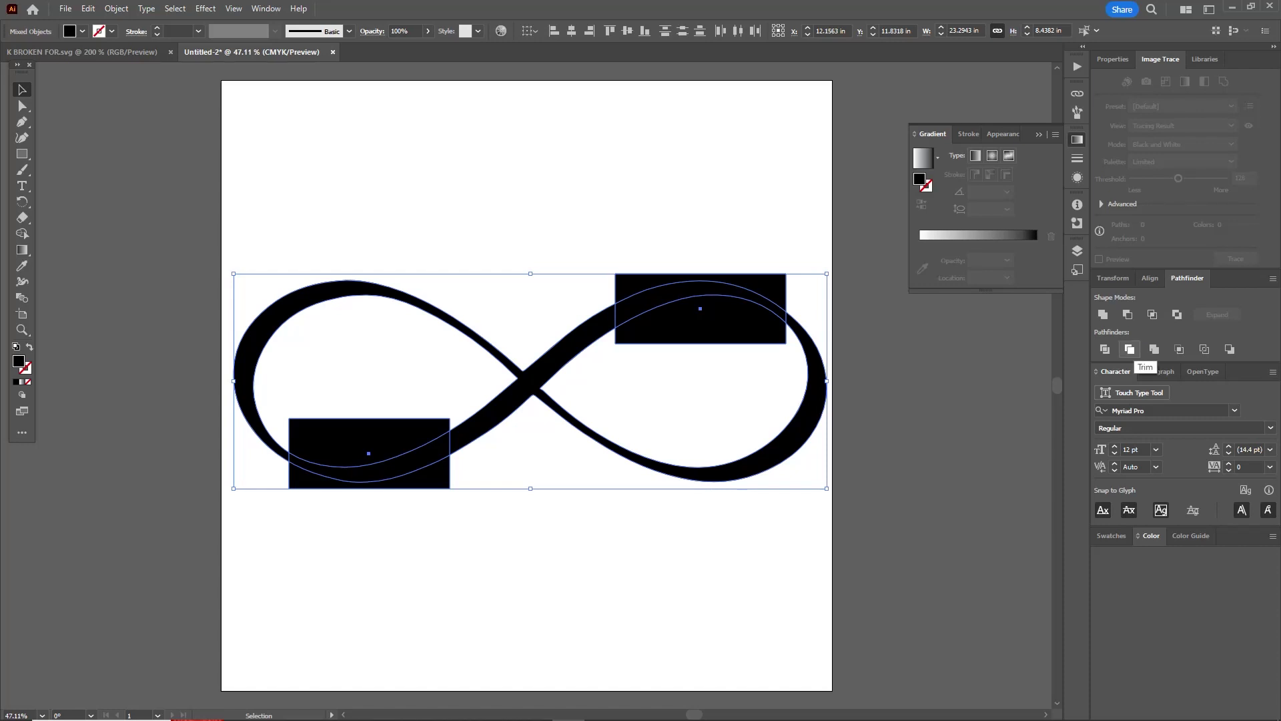
{"action": "left_click", "coordinate": [1129, 349]}
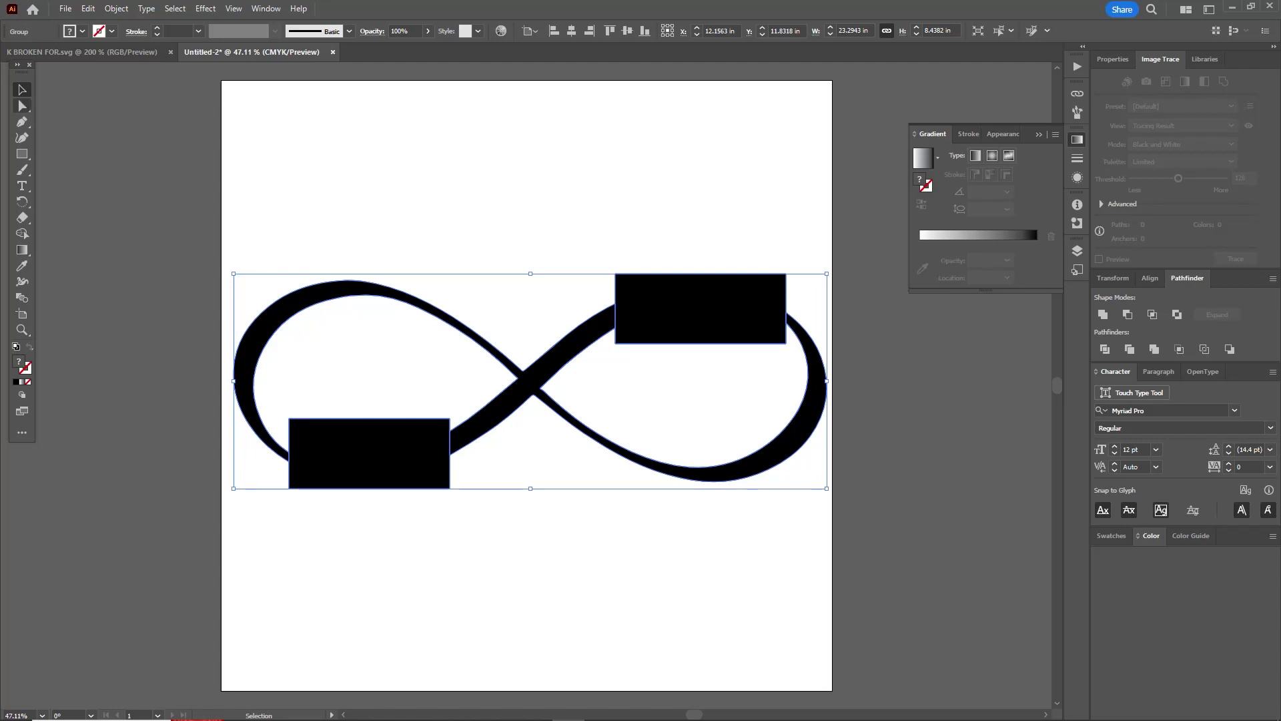
Delete both trimmed rectangles individually, leaving gaps in the lower part of the left loop and the upper part of the right loop
{"action": "left_click", "coordinate": [22, 105]}
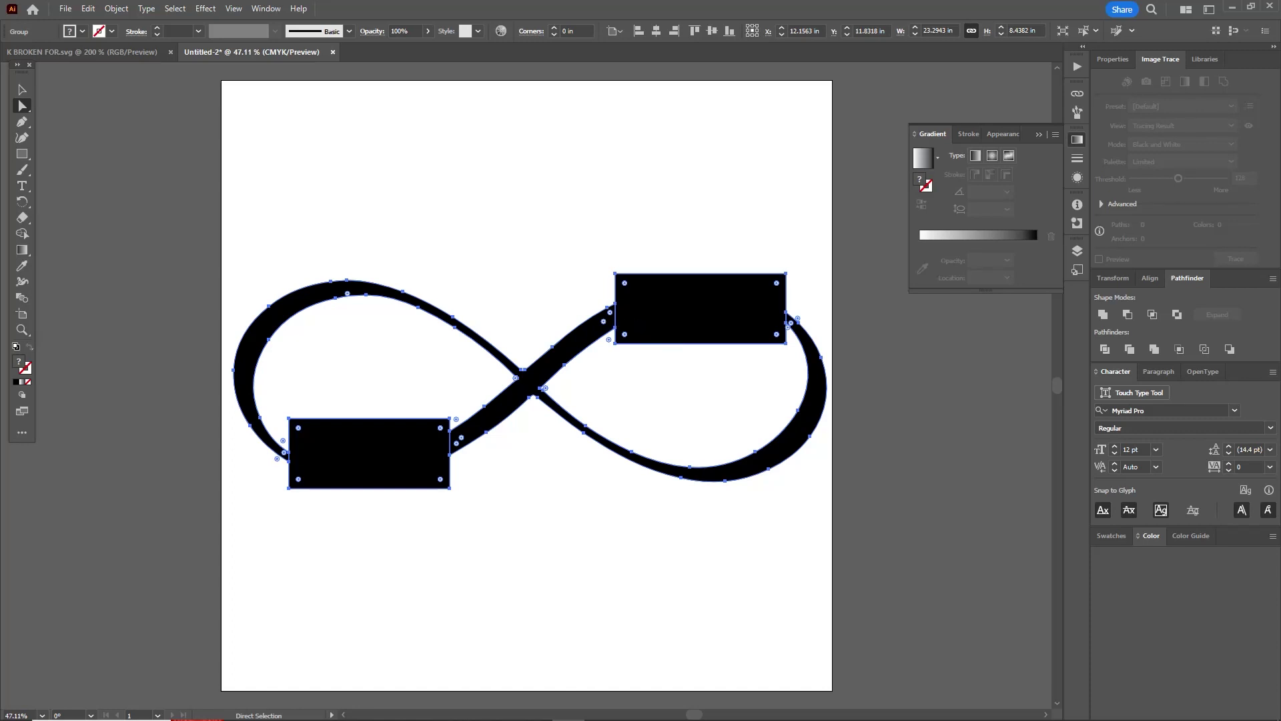
{"action": "left_click", "coordinate": [596, 269]}
{"action": "left_click", "coordinate": [604, 322]}
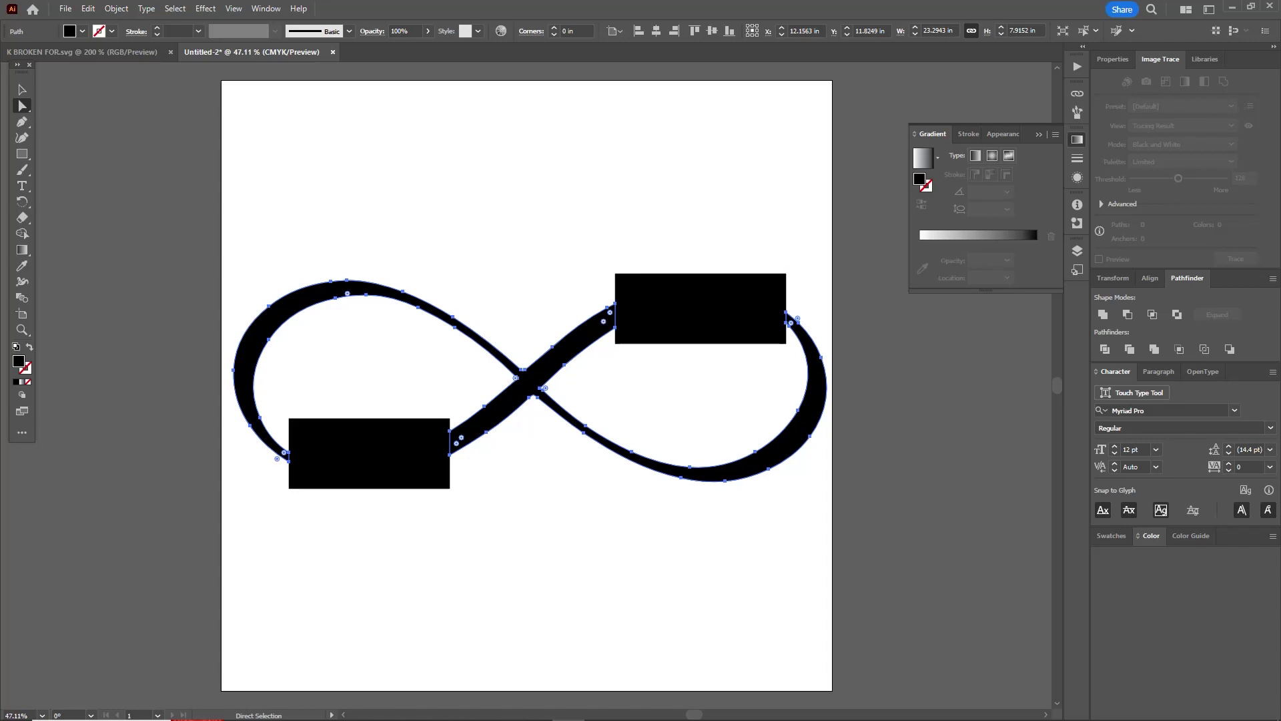
{"action": "key", "text": "ctrl+shift+a"}
{"action": "left_click", "coordinate": [700, 308]}
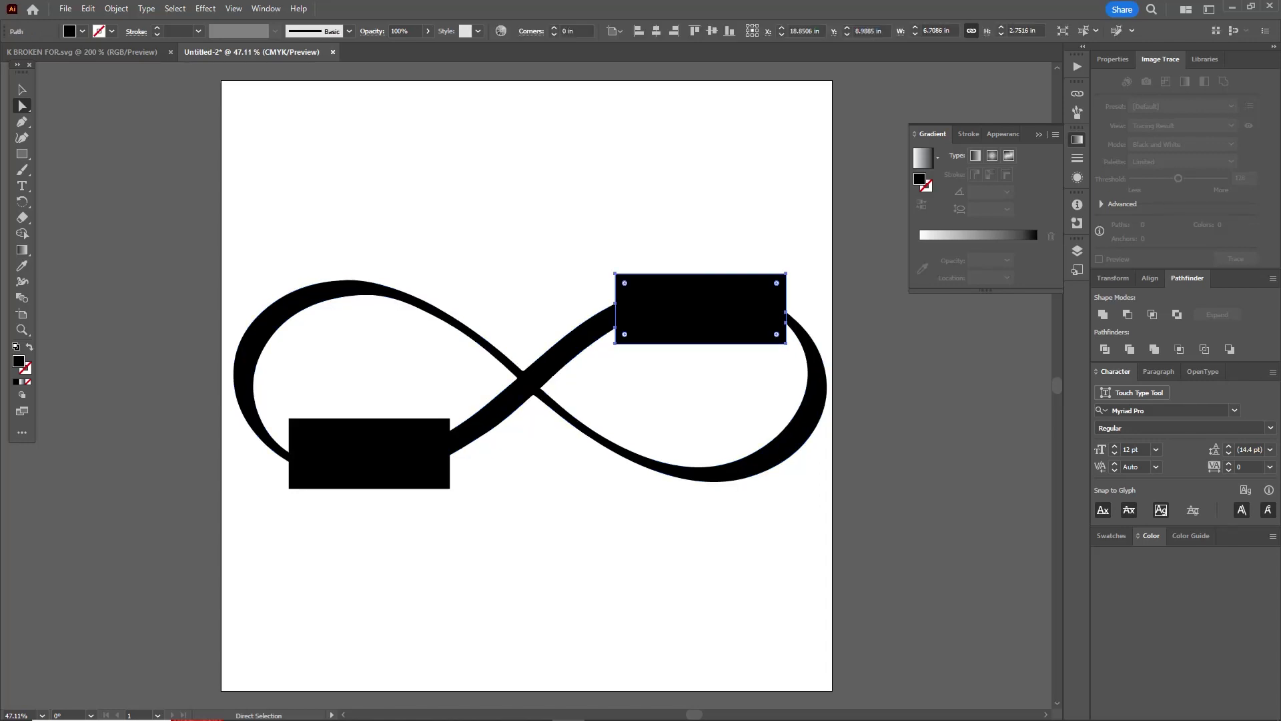
{"action": "key", "text": "Delete"}
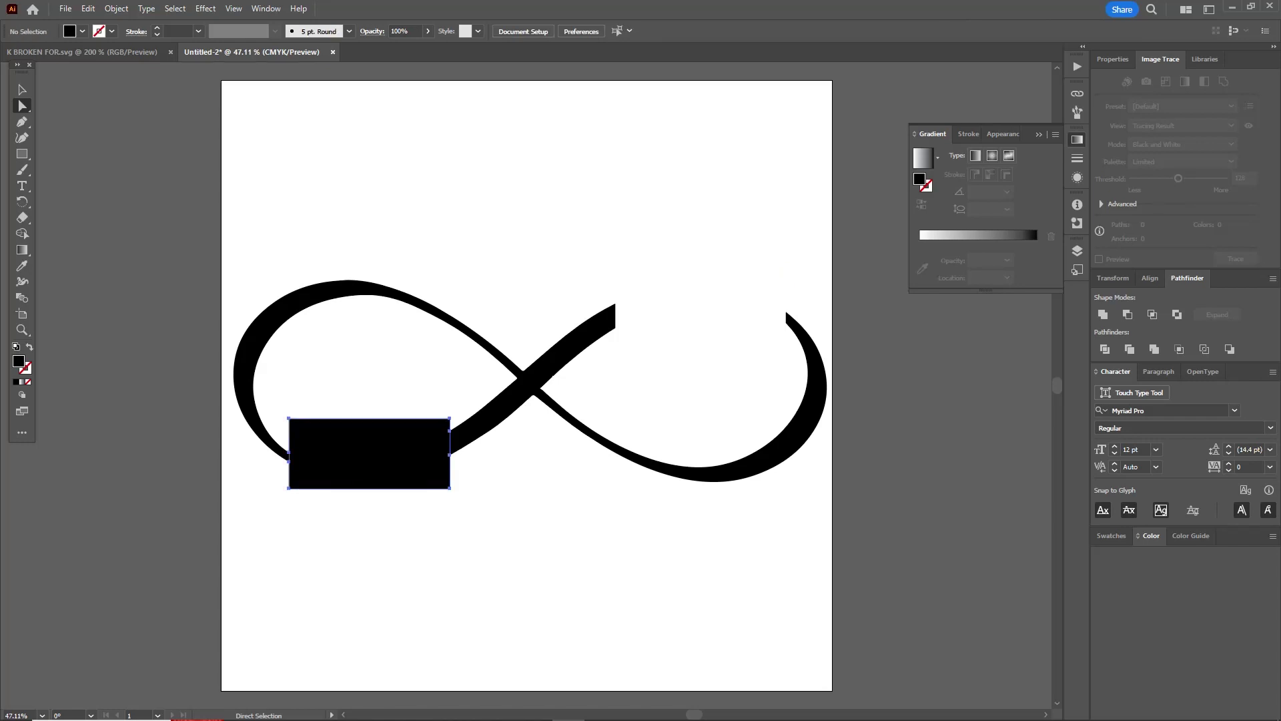
{"action": "left_click", "coordinate": [369, 454]}
{"action": "key", "text": "Delete"}
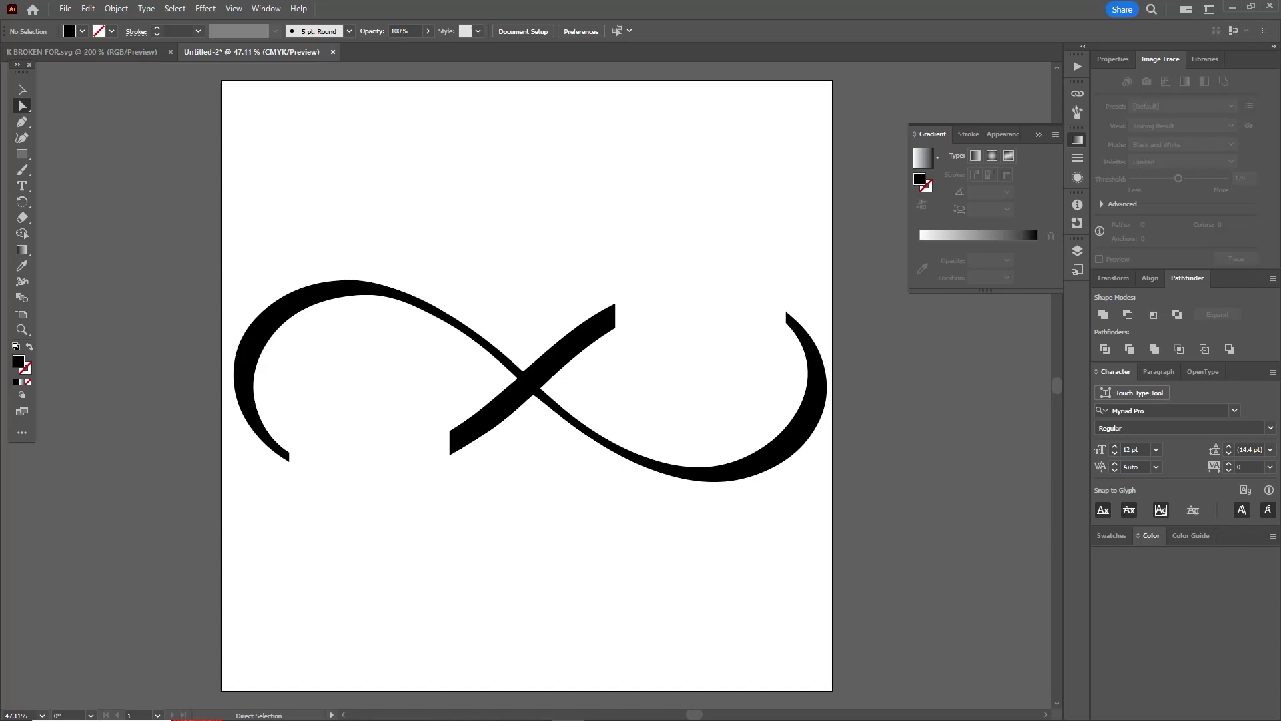
Add the first person's name as point text, scale it to about 190 pt and place it inside the left loop
{"action": "left_click", "coordinate": [22, 186]}
{"action": "left_click", "coordinate": [310, 228]}
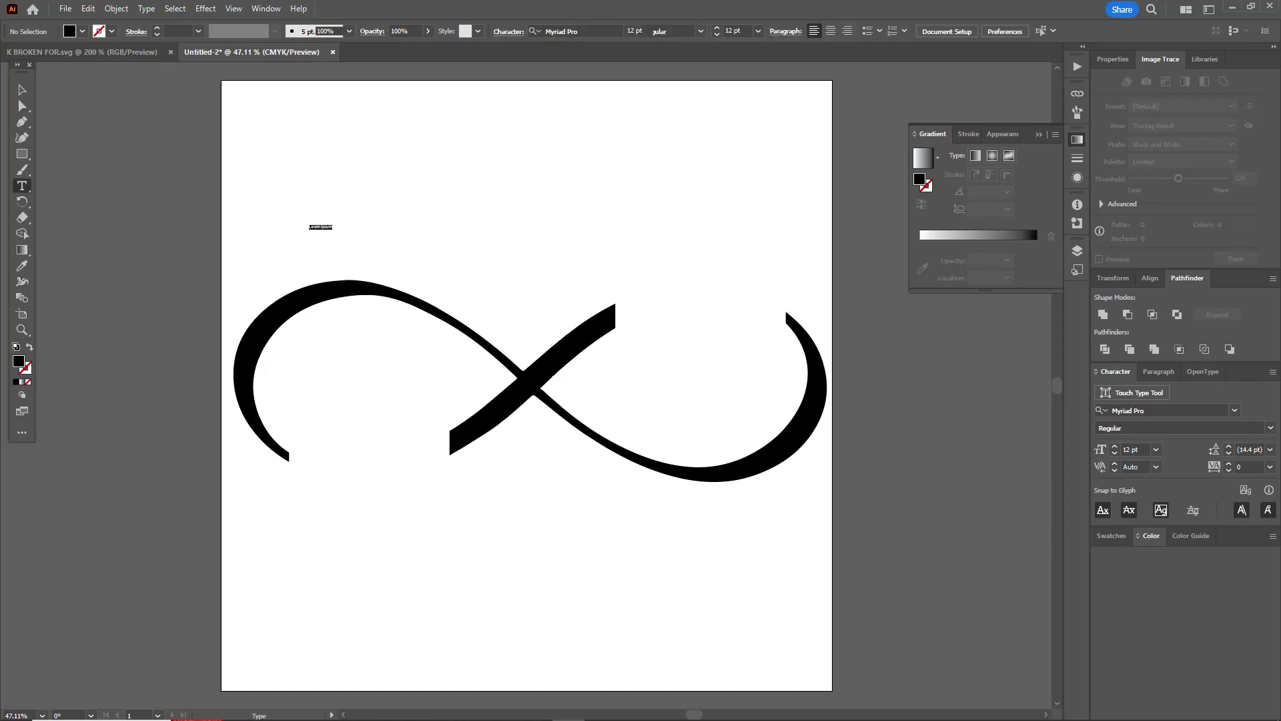
{"action": "type", "text": "a"}
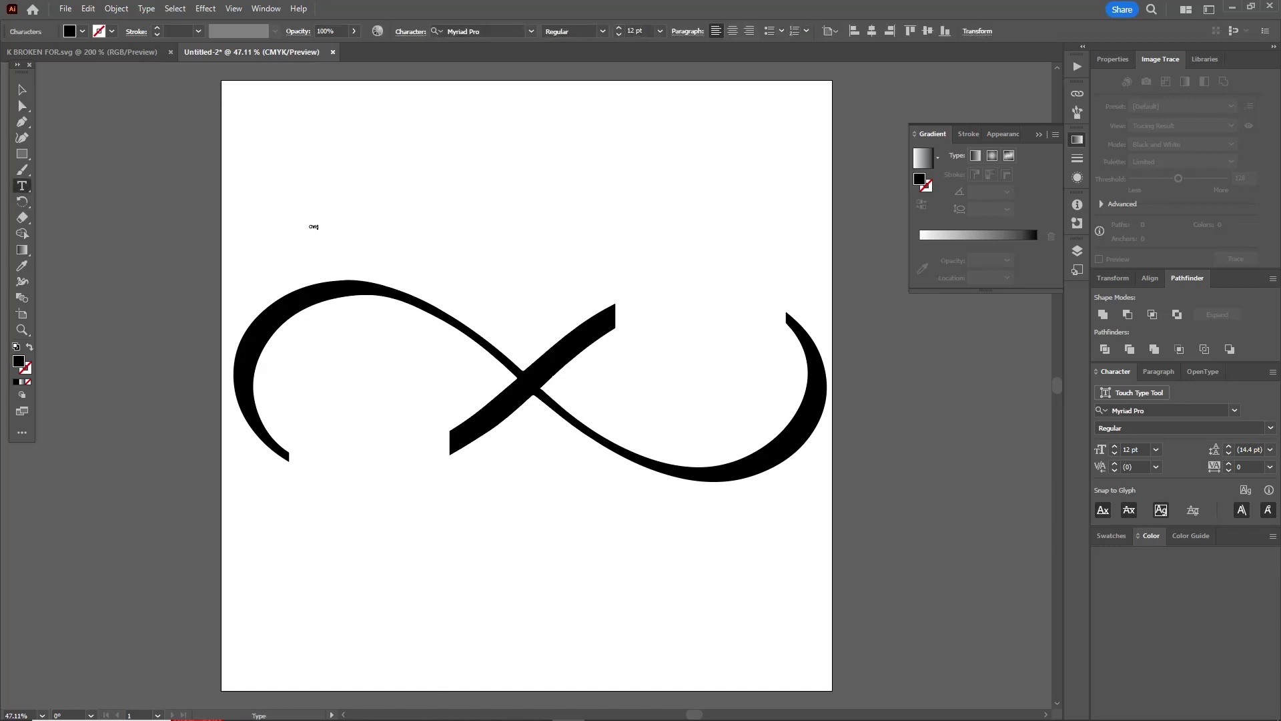
{"action": "key", "text": "Escape"}
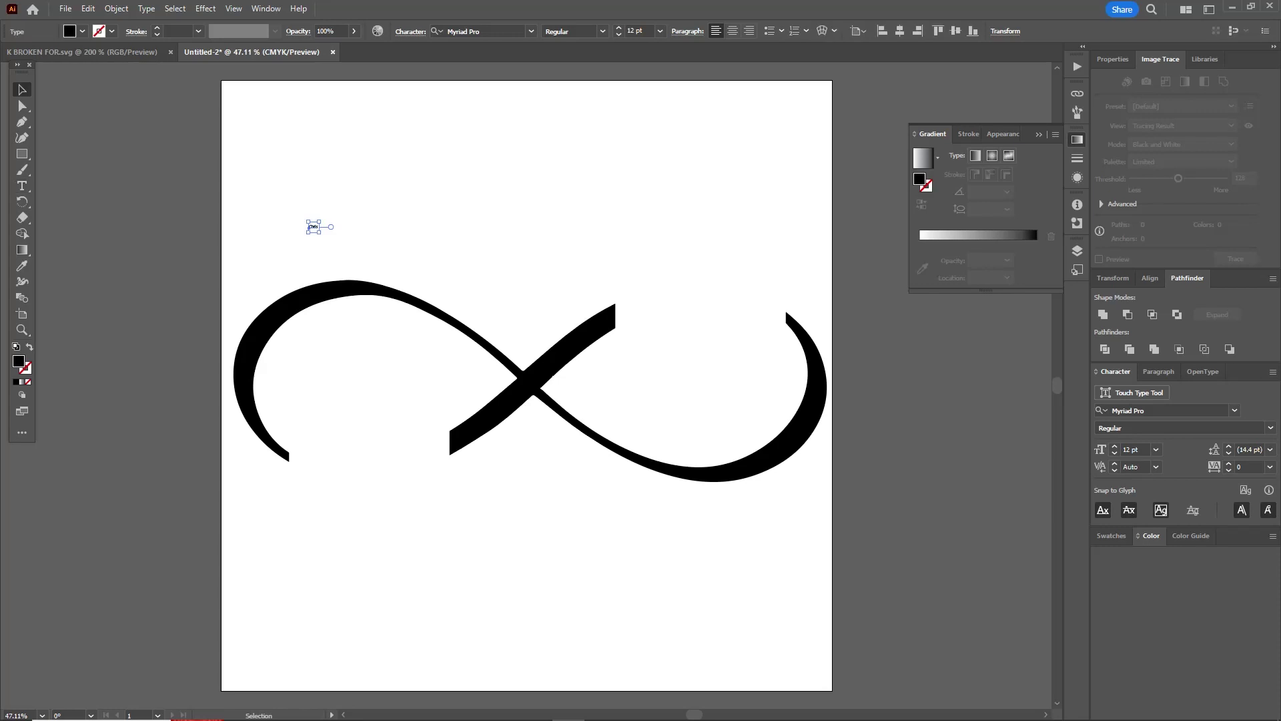
{"action": "left_click_drag", "start_coordinate": [319, 232], "coordinate": [532, 378]}
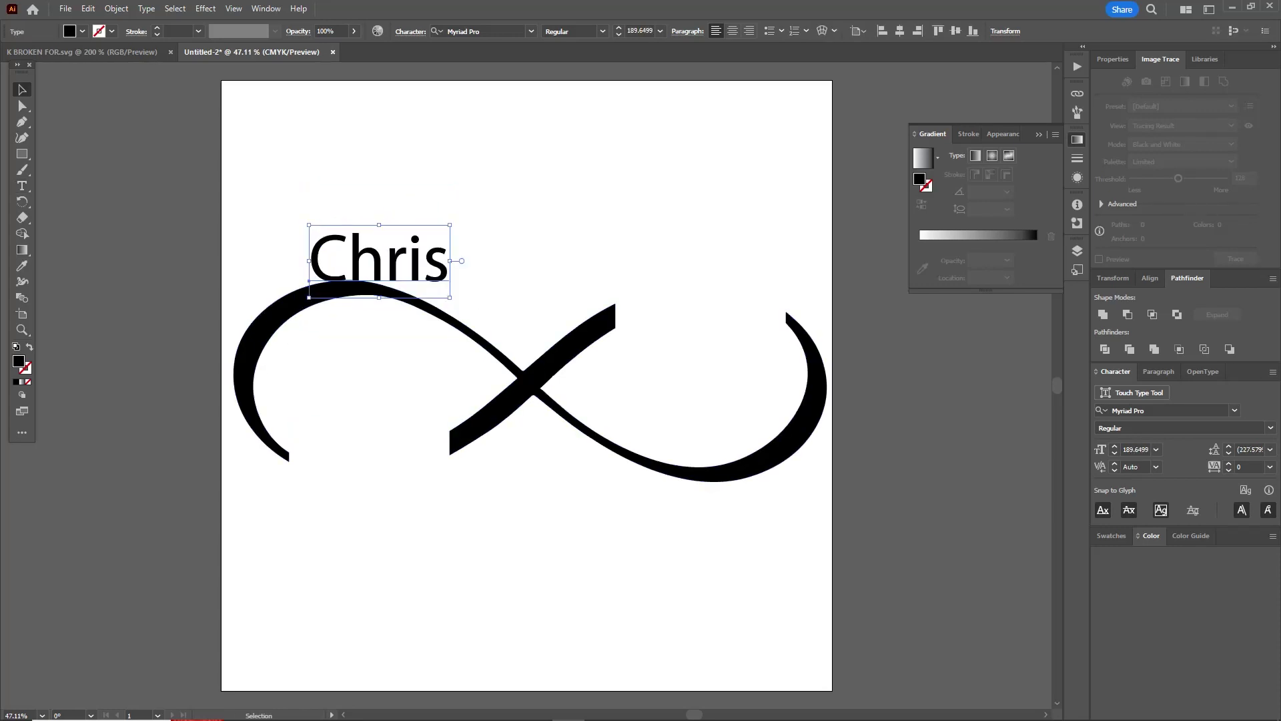
{"action": "left_click_drag", "start_coordinate": [421, 257], "coordinate": [415, 371]}
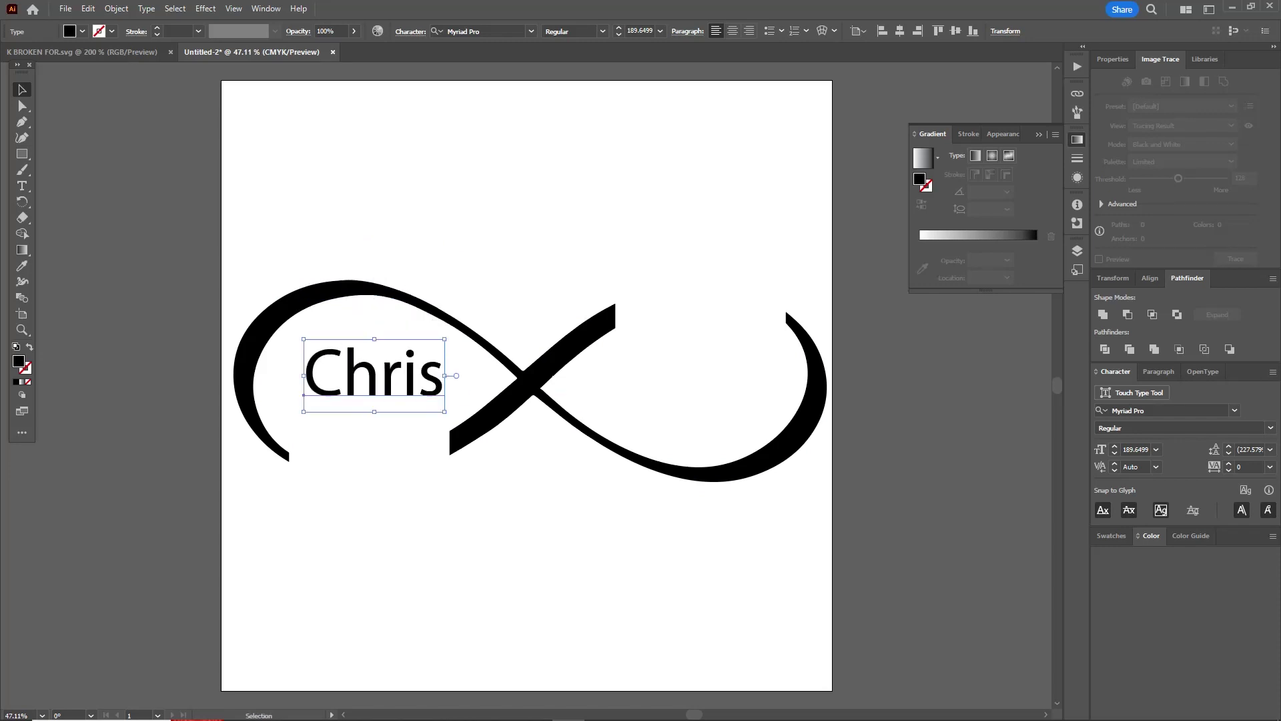
Set the name text's font to Madina Clean
{"action": "left_click", "coordinate": [531, 31]}
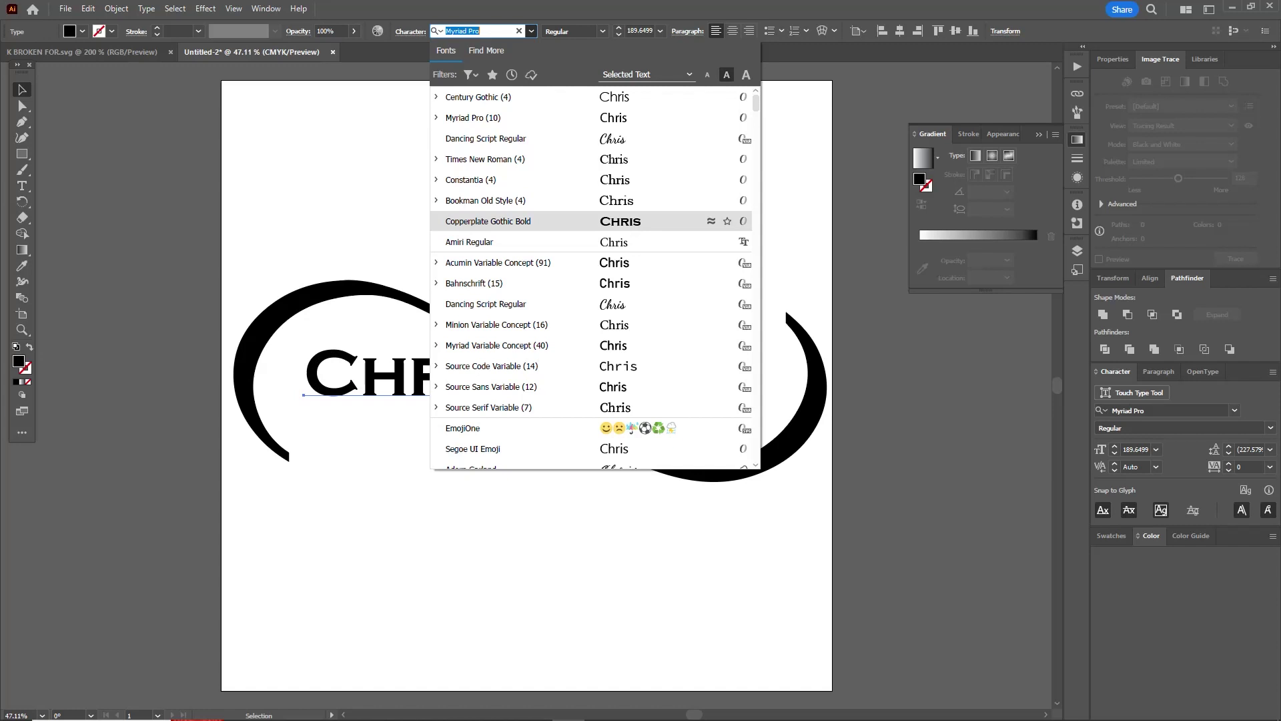
{"action": "type", "text": "ma"}
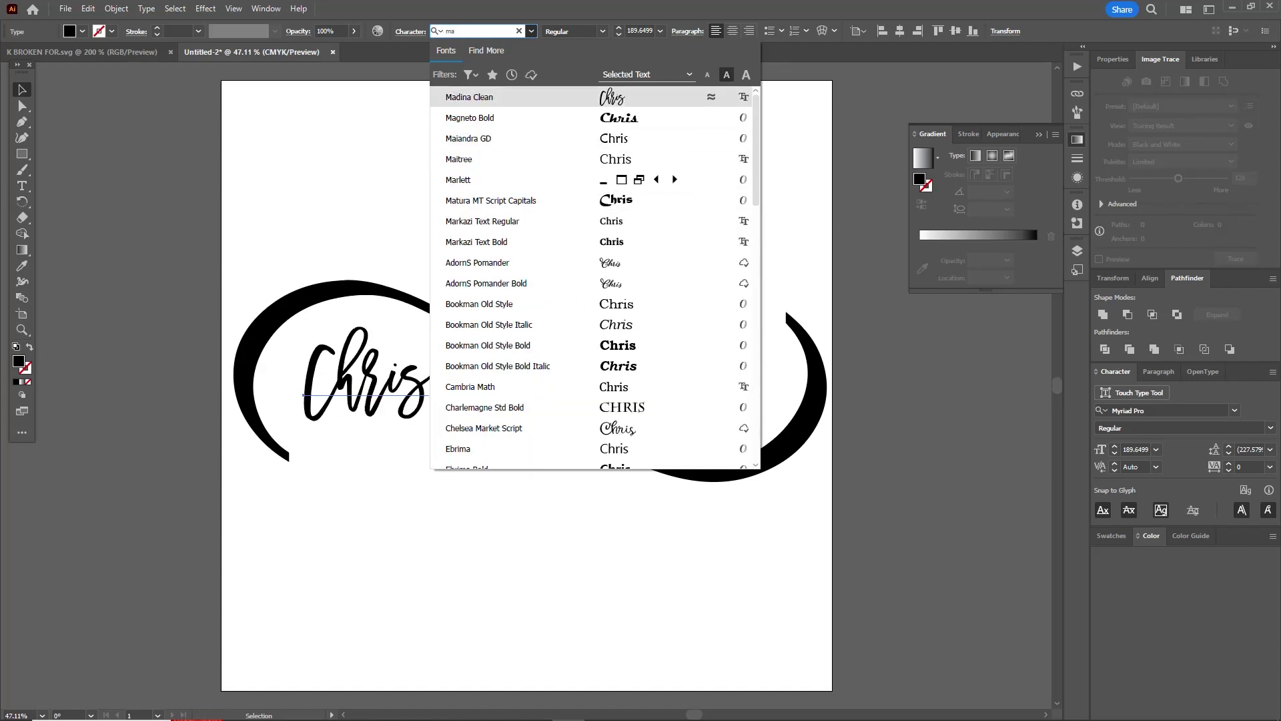
{"action": "key", "text": "Return"}
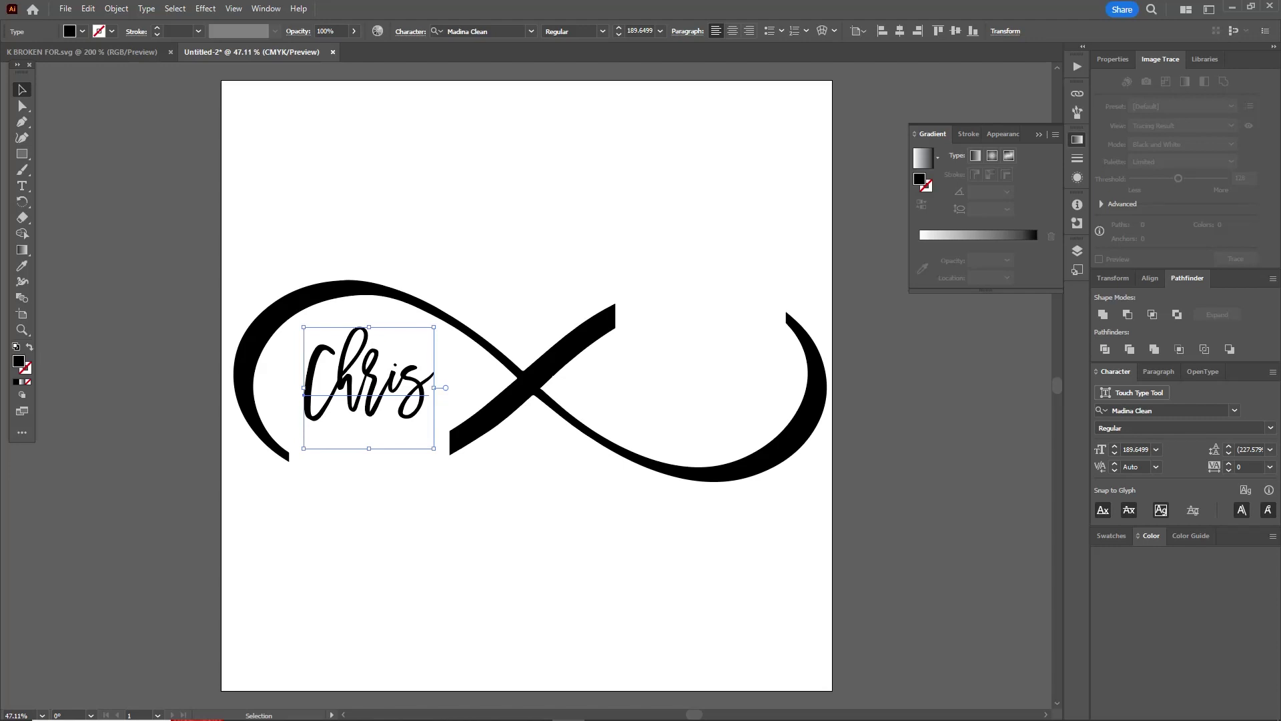
Enlarge the name to about 263 pt and position it in the left loop's lower gap
{"action": "left_click_drag", "start_coordinate": [434, 327], "coordinate": [483, 280]}
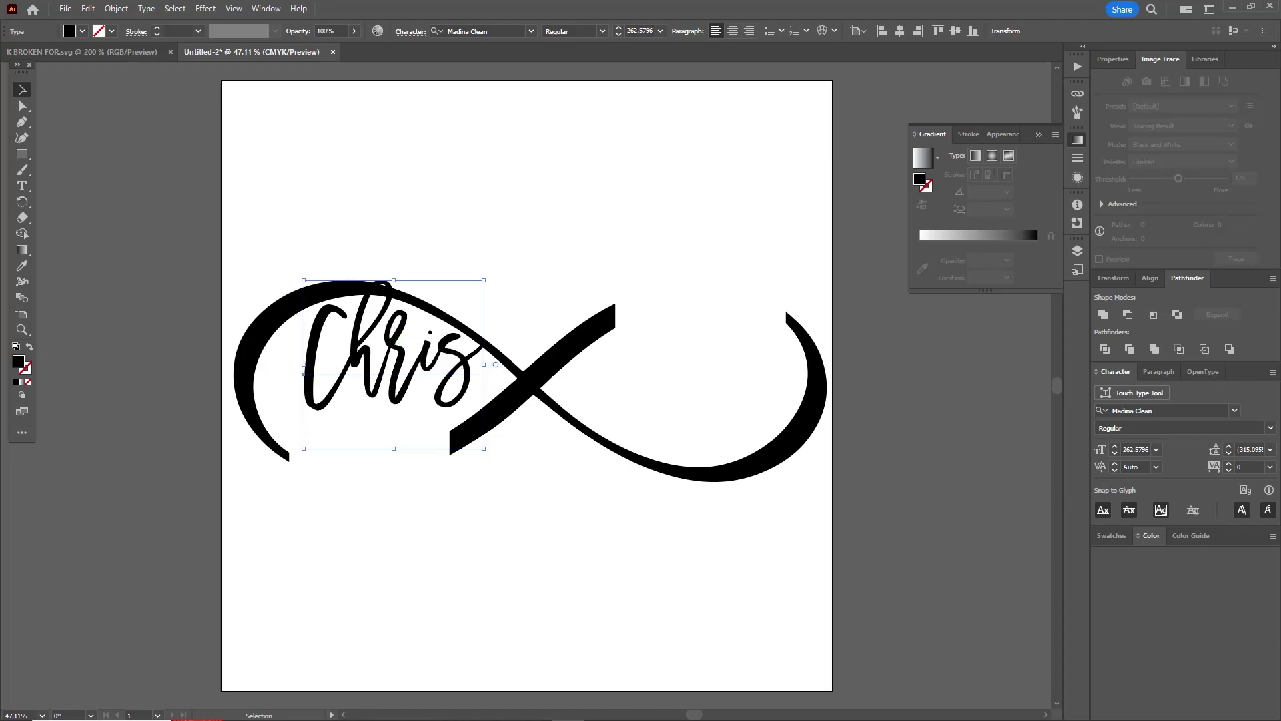
{"action": "left_click_drag", "start_coordinate": [422, 332], "coordinate": [403, 414]}
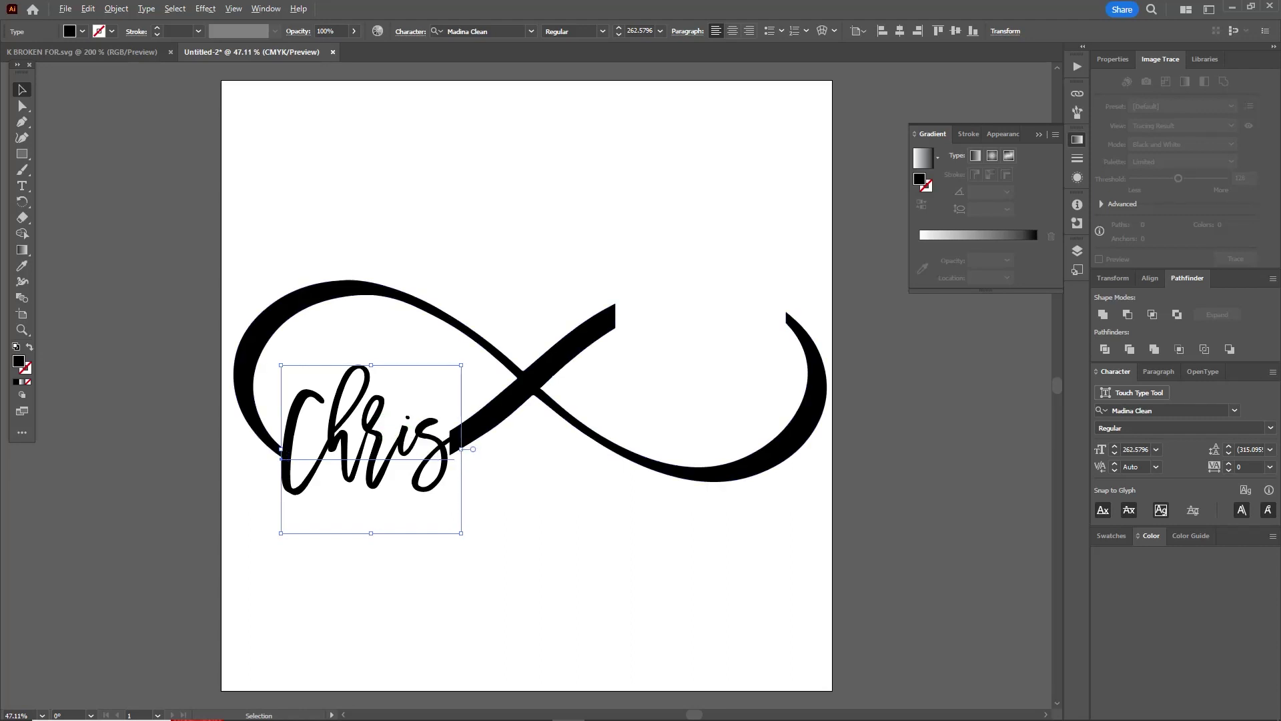
Duplicate the name text into the right loop's upper gap and replace it with the second person's name
{"action": "left_click_drag", "start_coordinate": [424, 443], "coordinate": [740, 318]}
{"action": "double_click", "coordinate": [741, 318]}
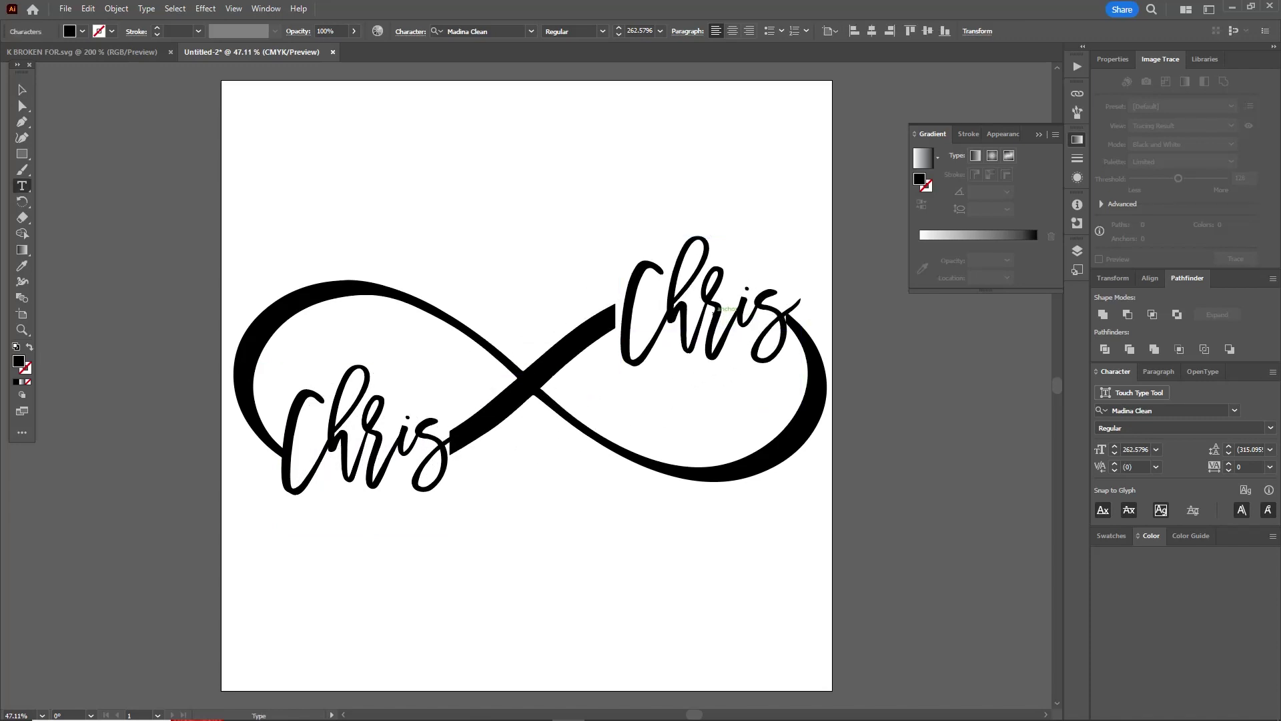
{"action": "key", "text": "ctrl+a"}
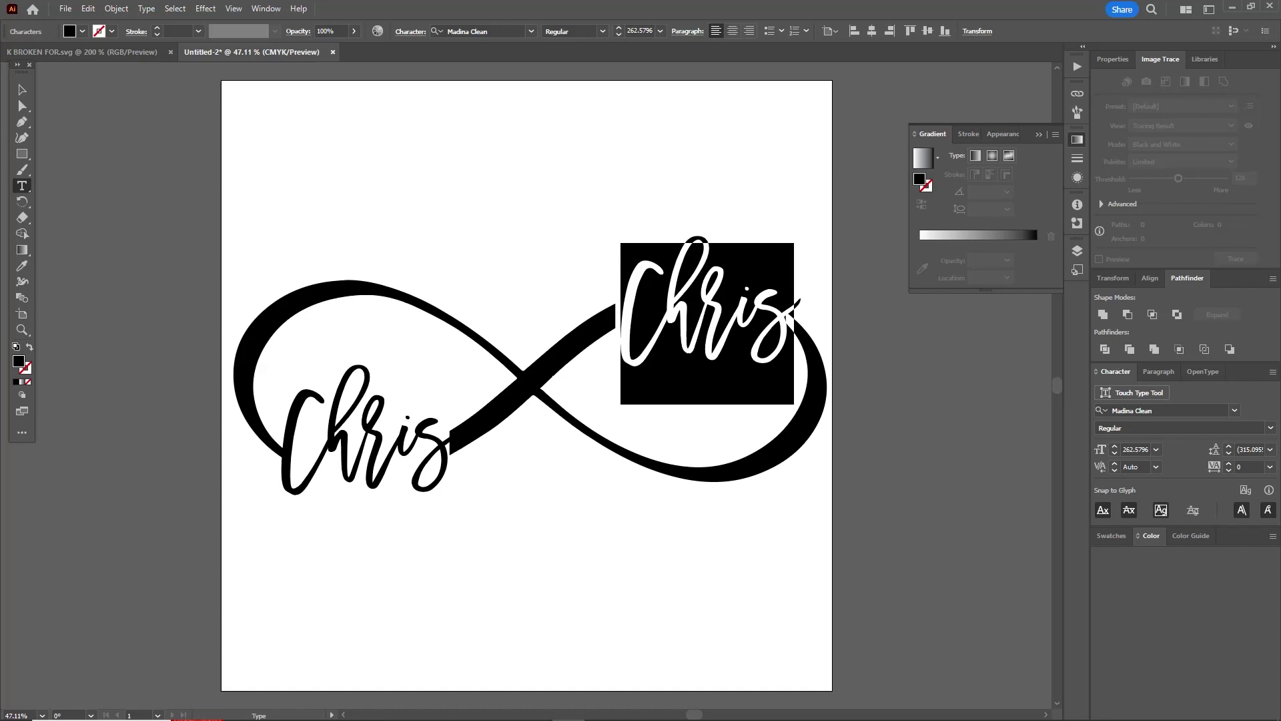
{"action": "type", "text": "Grace"}
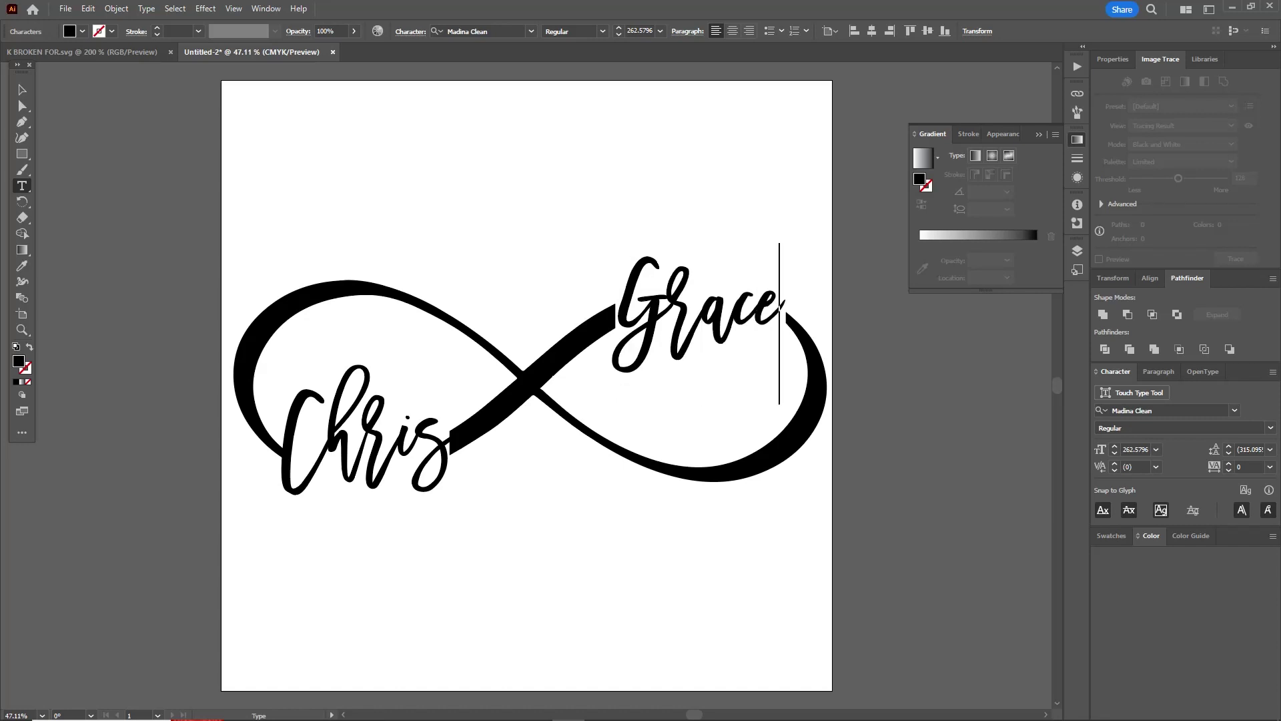
{"action": "key", "text": "Escape"}
{"action": "key", "text": "ctrl+shift+a"}
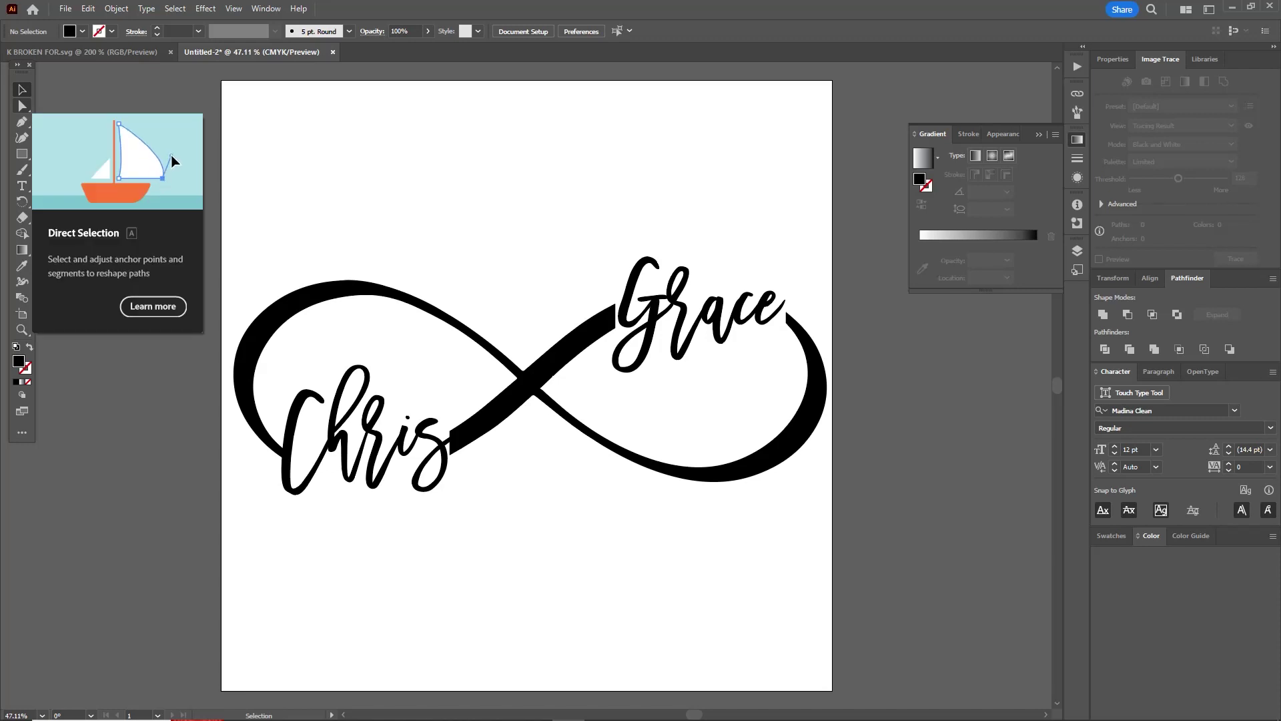
Move the two corner anchors at the thick diagonal stroke's lower end onto the tail of the first name's last letter
{"action": "left_click", "coordinate": [22, 105]}
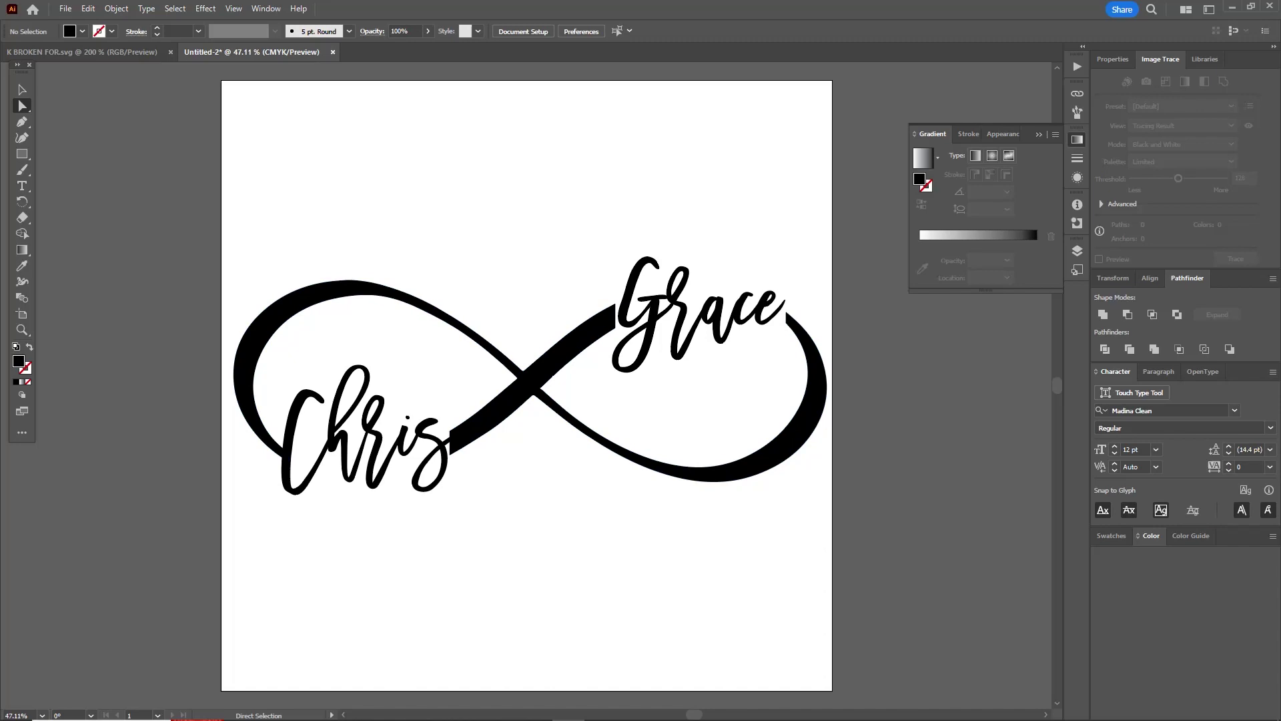
{"action": "key", "text": "ctrl+equal"}
{"action": "key", "text": "ctrl+equal"}
{"action": "key", "text": "ctrl+equal"}
{"action": "key", "text": "ctrl+equal"}
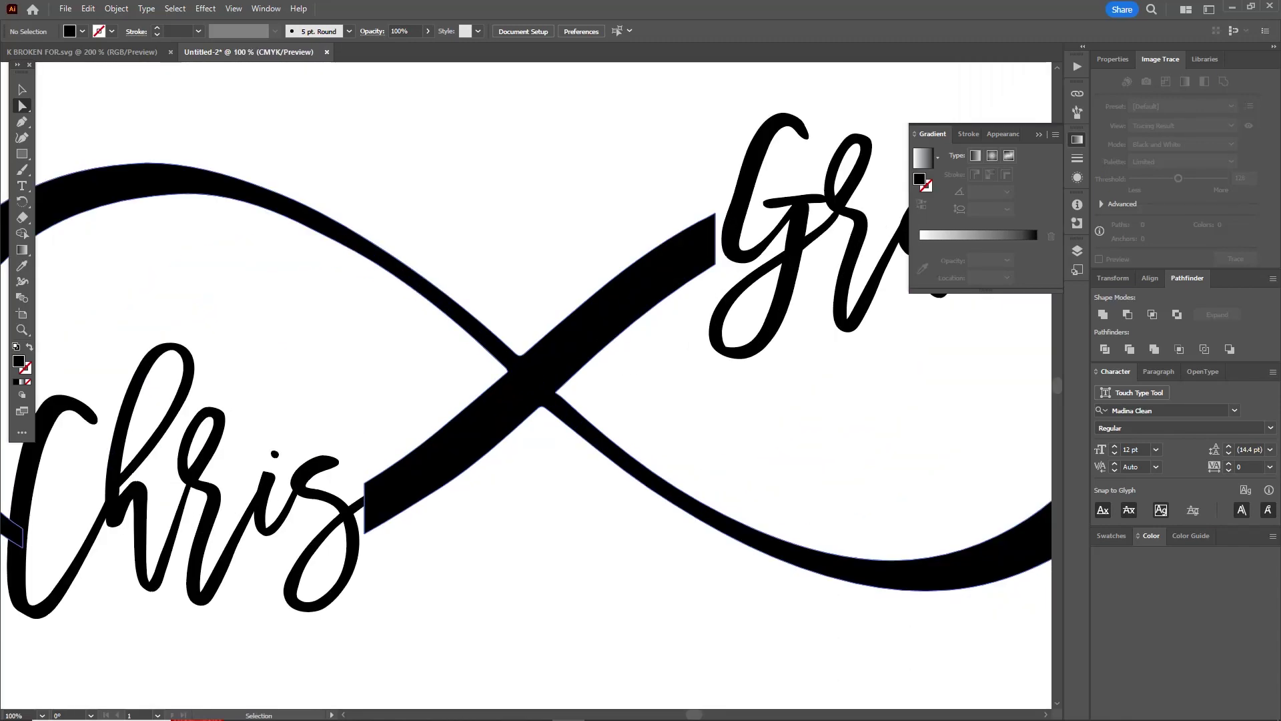
{"action": "left_click_drag", "start_coordinate": [267, 585], "coordinate": [502, 365]}
{"action": "left_click", "coordinate": [518, 312]}
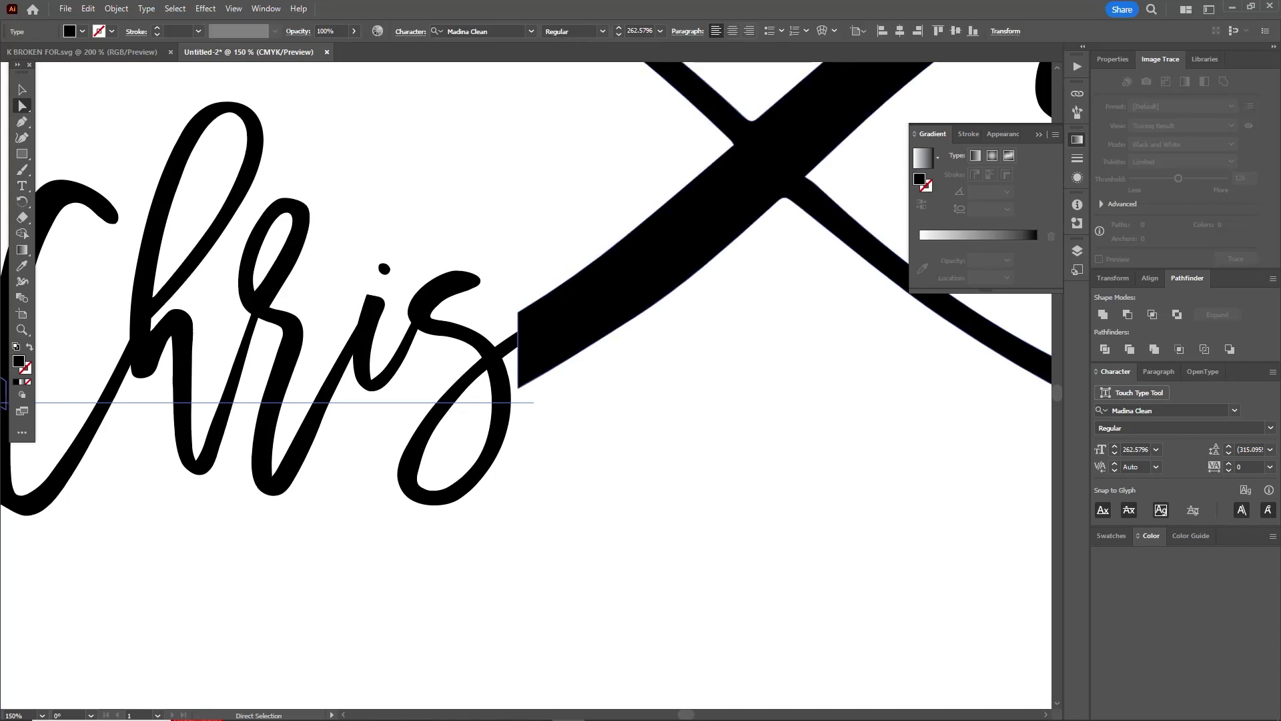
{"action": "left_click", "coordinate": [520, 315]}
{"action": "left_click_drag", "start_coordinate": [518, 312], "coordinate": [519, 343]}
{"action": "key", "text": "ctrl+z"}
{"action": "left_click", "coordinate": [518, 313]}
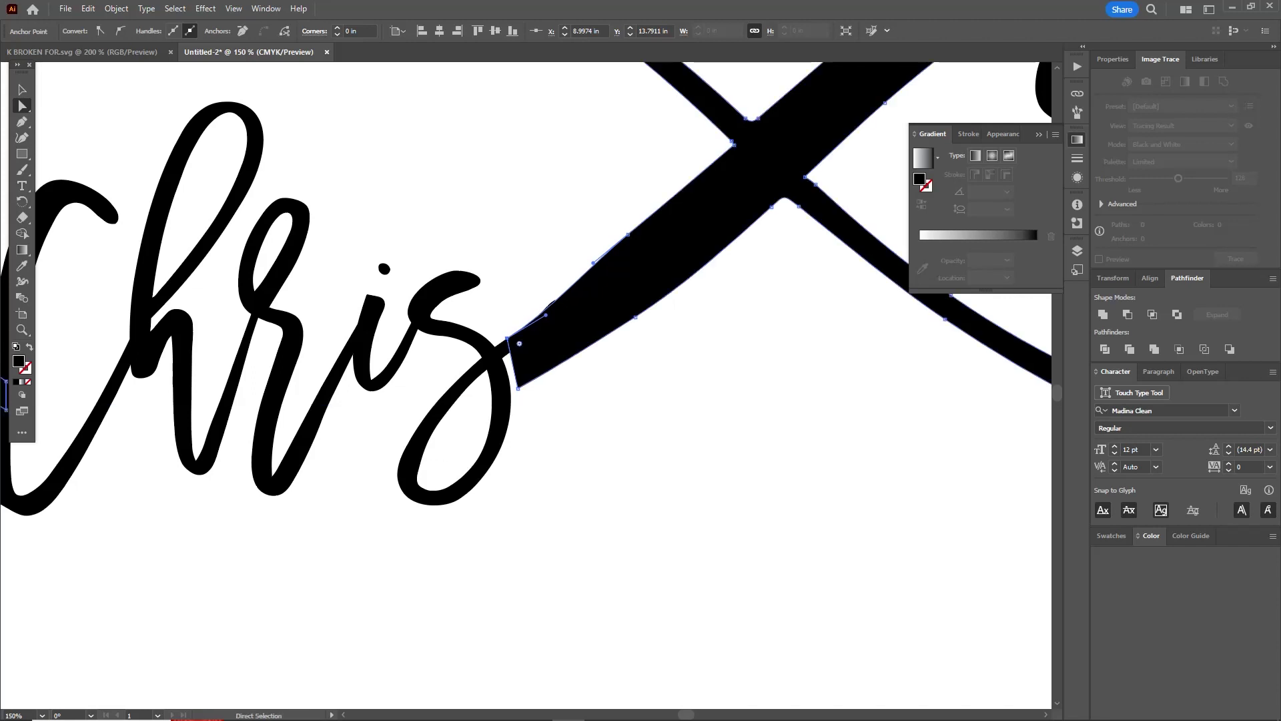
{"action": "left_click_drag", "start_coordinate": [518, 387], "coordinate": [518, 345]}
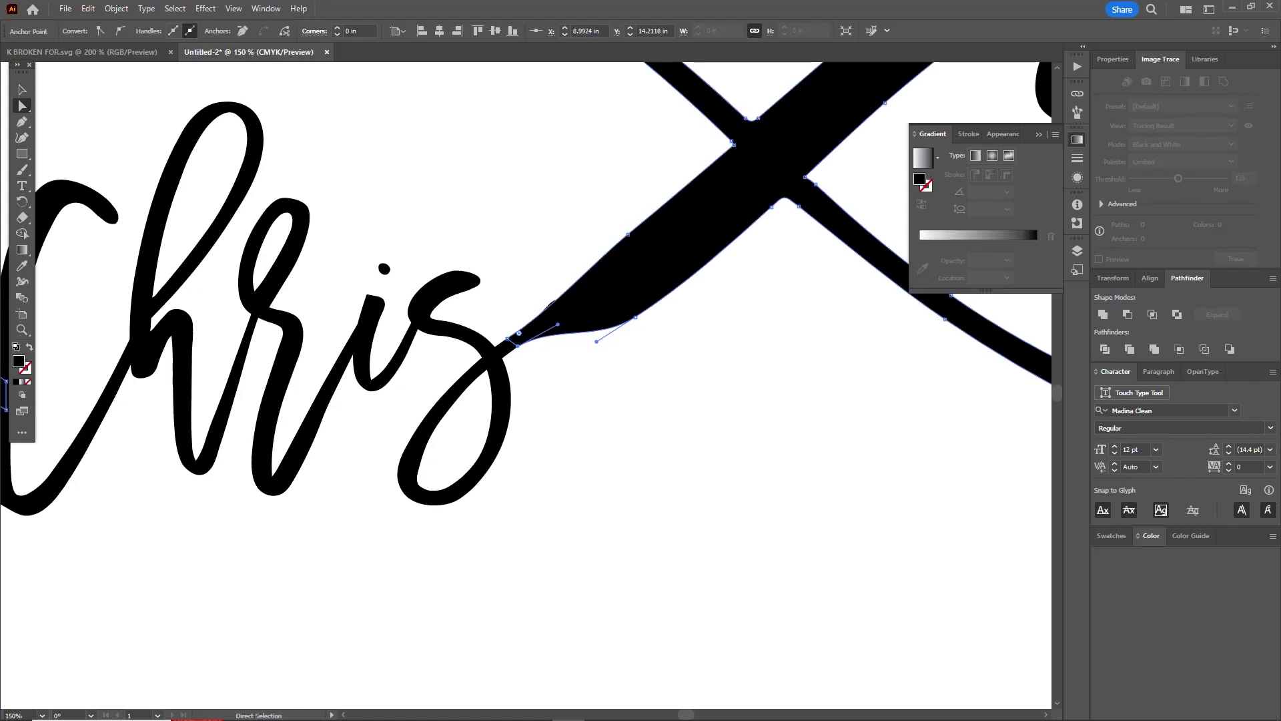
Adjust the direction handle of the stroke end's upper anchor so its upper edge curves smoothly into the first name's tail
{"action": "left_click", "coordinate": [507, 338]}
{"action": "left_click_drag", "start_coordinate": [545, 314], "coordinate": [570, 273]}
{"action": "left_click", "coordinate": [520, 335]}
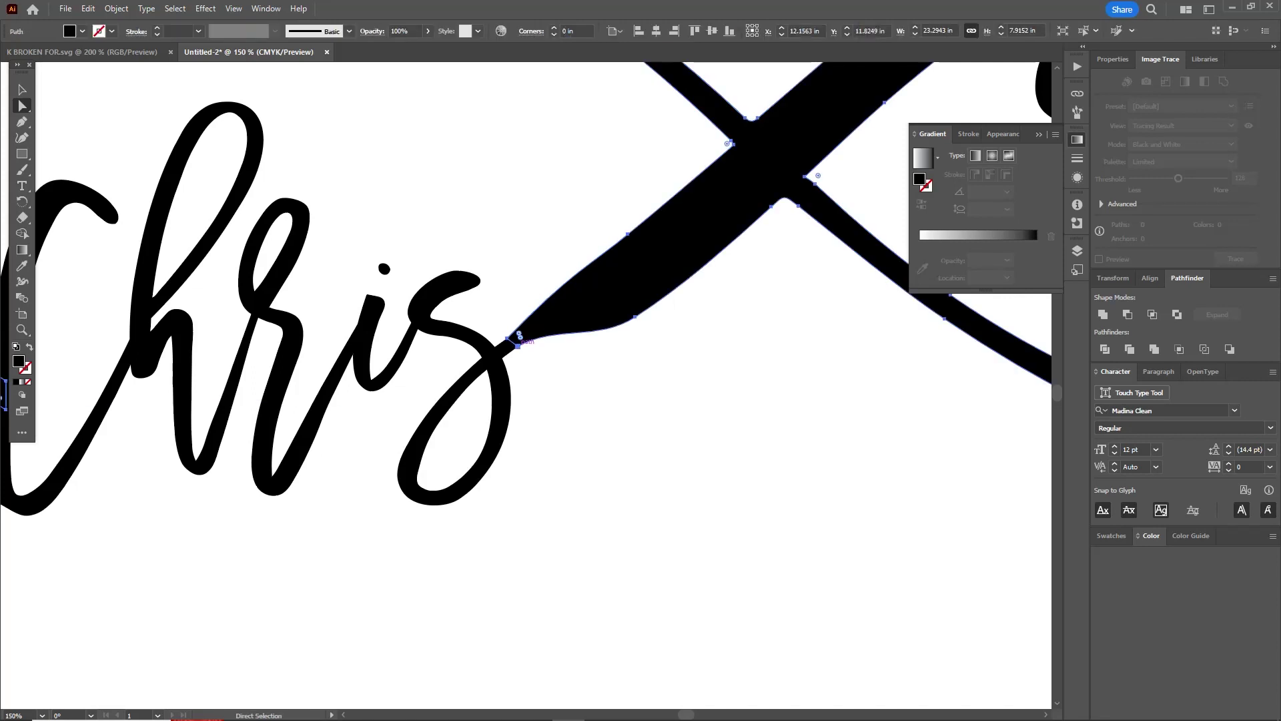
Extend the lower corner anchor's direction handle and reposition the neighbouring lower-edge anchor to smooth the thick stroke's underside near the first name
{"action": "left_click", "coordinate": [520, 334]}
{"action": "left_click_drag", "start_coordinate": [558, 324], "coordinate": [595, 316]}
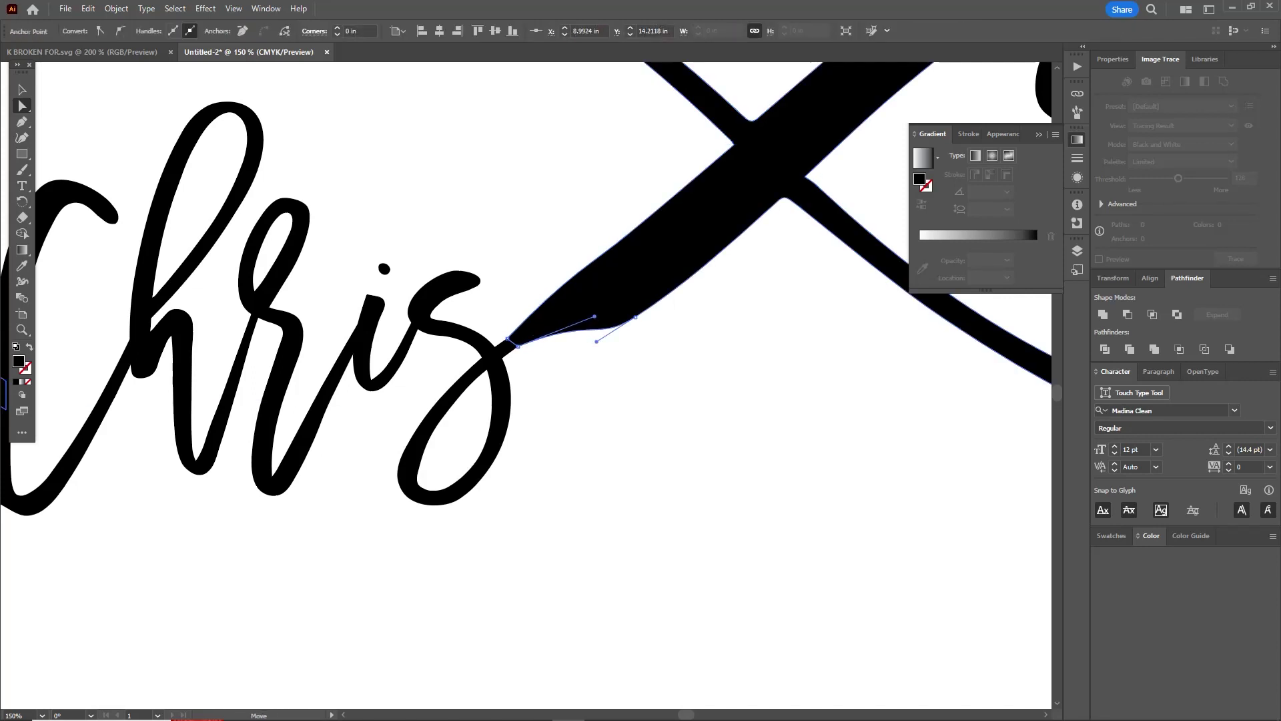
{"action": "left_click", "coordinate": [635, 317]}
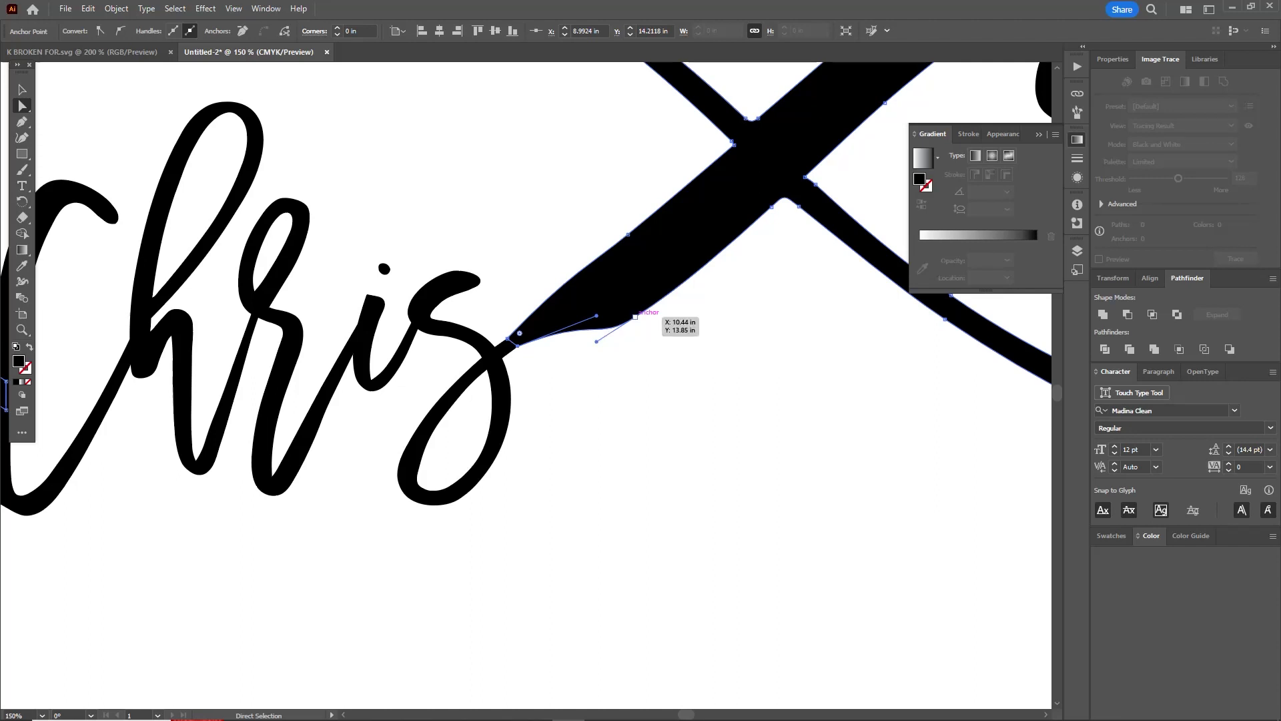
{"action": "mouse_move", "coordinate": [635, 317]}
{"action": "left_mouse_down"}
{"action": "mouse_move", "coordinate": [670, 280]}
{"action": "mouse_move", "coordinate": [655, 277]}
{"action": "left_mouse_up"}
{"action": "key", "text": "ctrl+minus"}
{"action": "key", "text": "ctrl+minus"}
{"action": "key", "text": "ctrl+minus"}
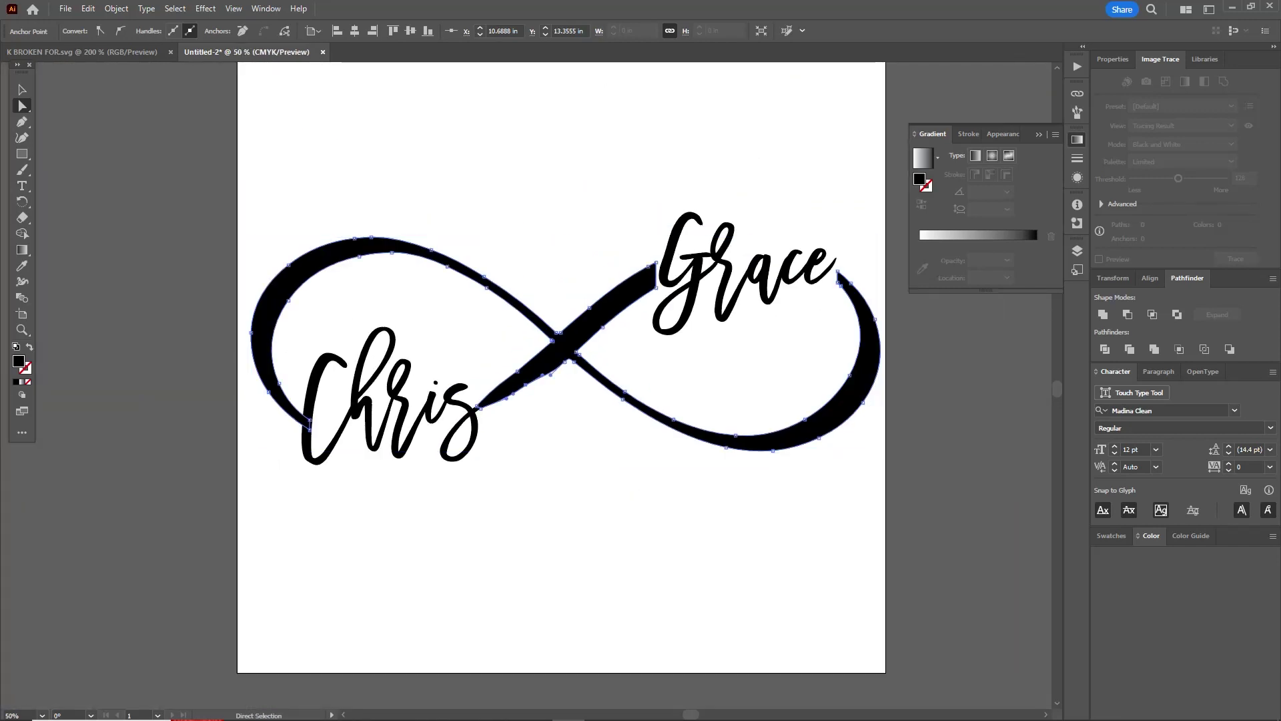
{"action": "key", "text": "v"}
{"action": "key", "text": "ctrl+shift+a"}
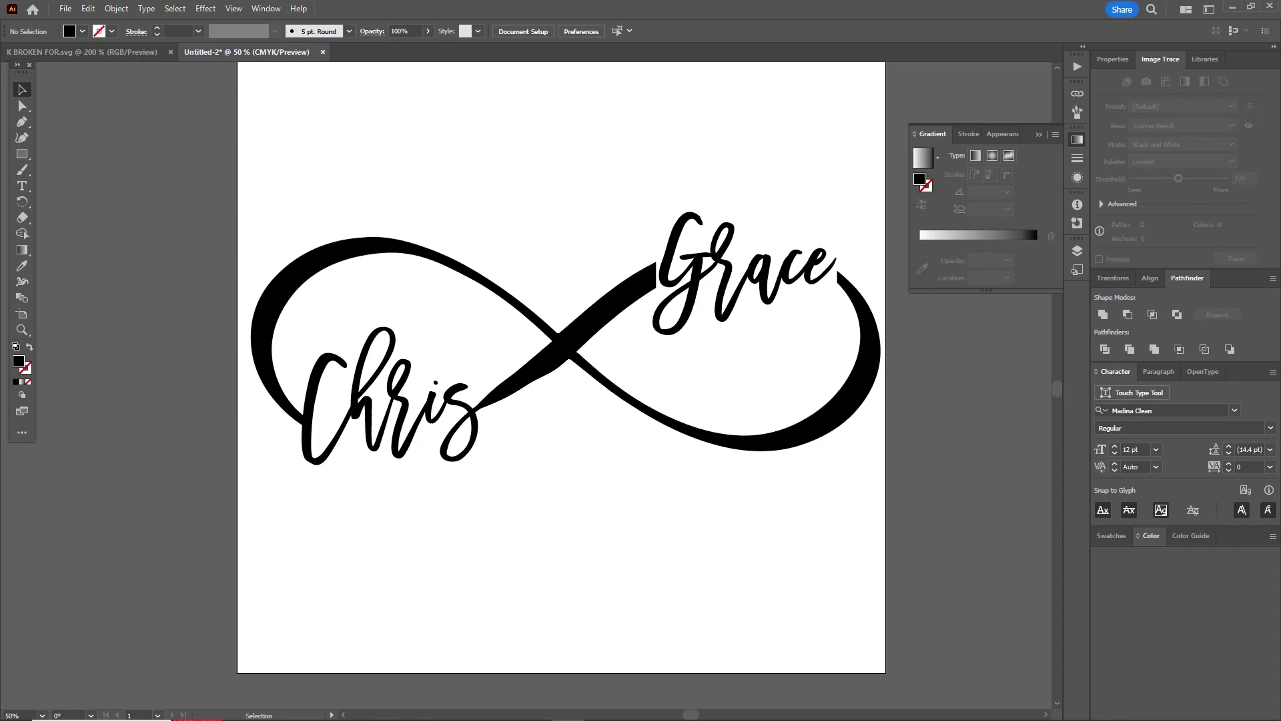
Refine the curves of the thick stroke's edges between the crossing and the first name so they taper evenly
{"action": "key", "text": "a"}
{"action": "key", "text": "ctrl+plus"}
{"action": "key", "text": "ctrl+plus"}
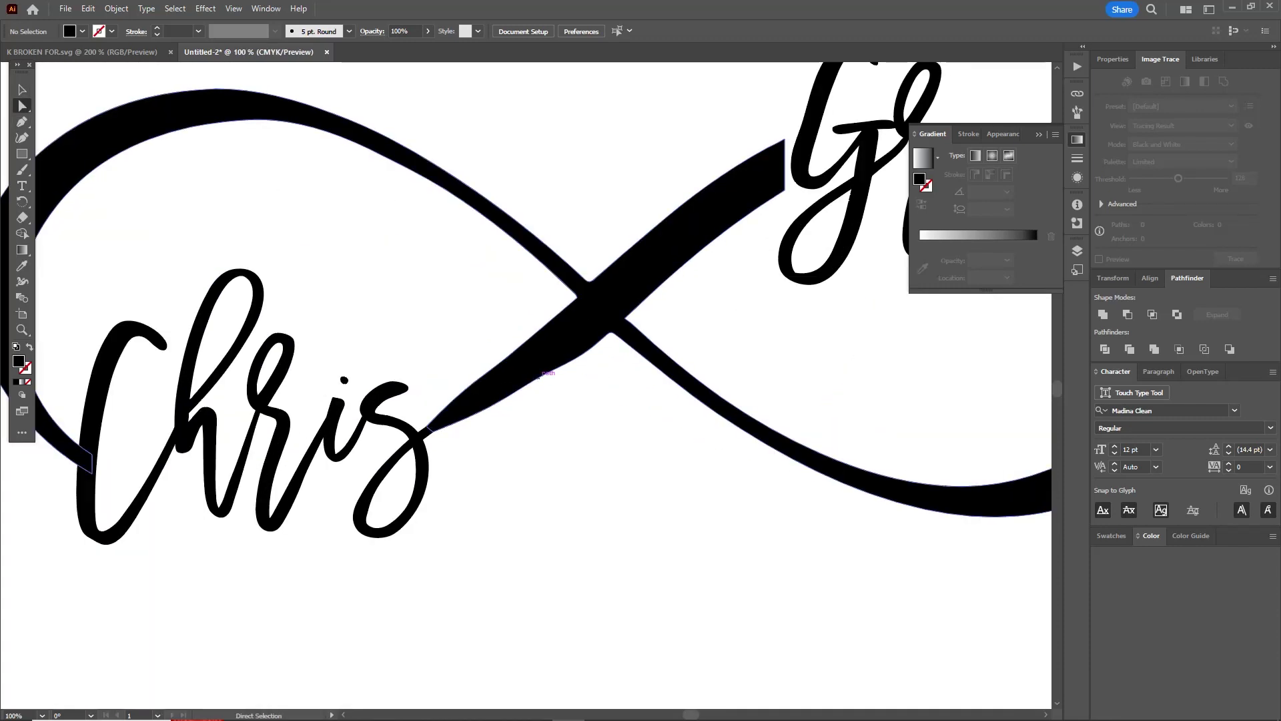
{"action": "left_click", "coordinate": [565, 364]}
{"action": "mouse_move", "coordinate": [543, 372]}
{"action": "left_mouse_down"}
{"action": "mouse_move", "coordinate": [532, 388]}
{"action": "mouse_move", "coordinate": [477, 382]}
{"action": "left_mouse_up"}
{"action": "left_click", "coordinate": [473, 383]}
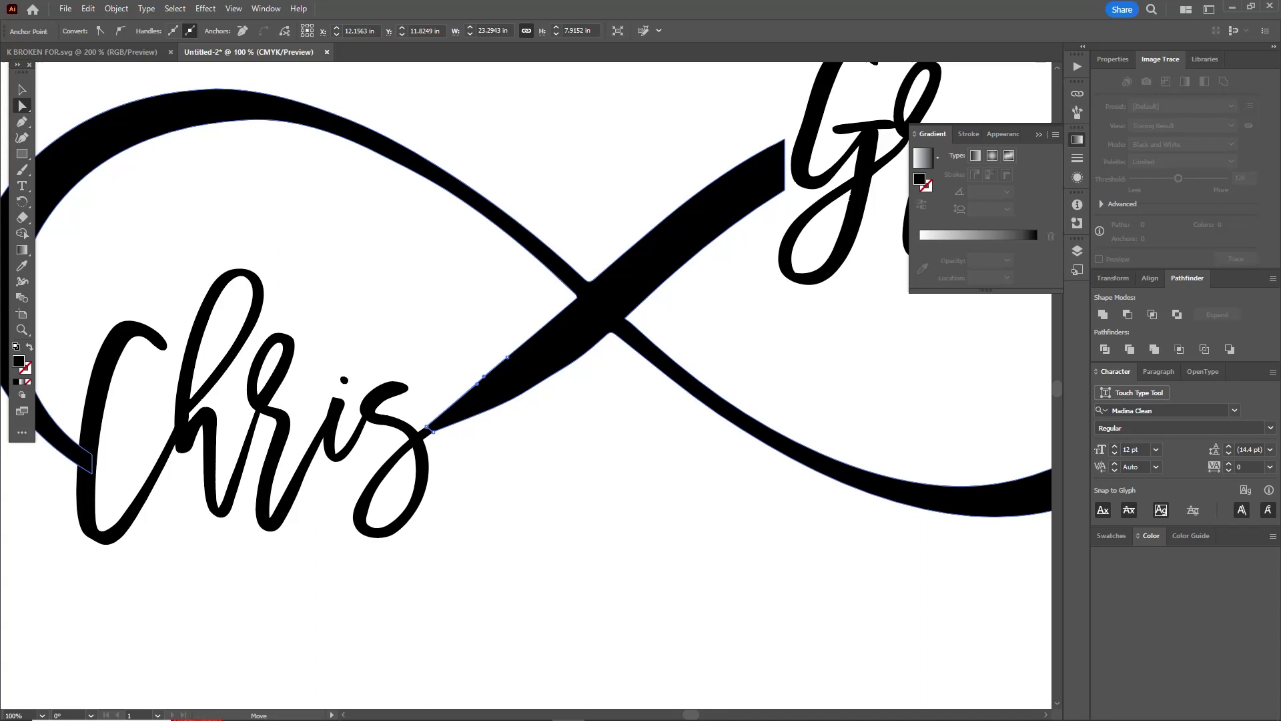
{"action": "left_click", "coordinate": [460, 320]}
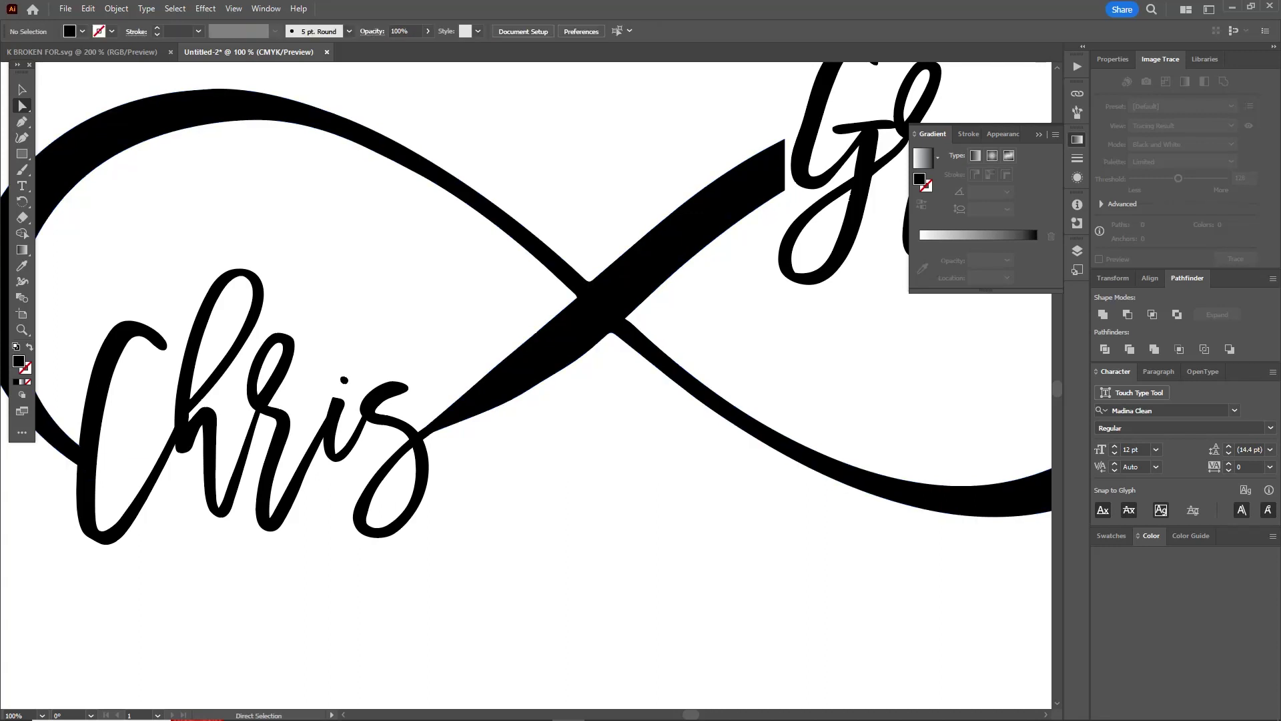
Move the two corner anchors at the thick stroke's upper end onto the first letter of the second name
{"action": "left_click_drag", "start_coordinate": [674, 367], "coordinate": [387, 468]}
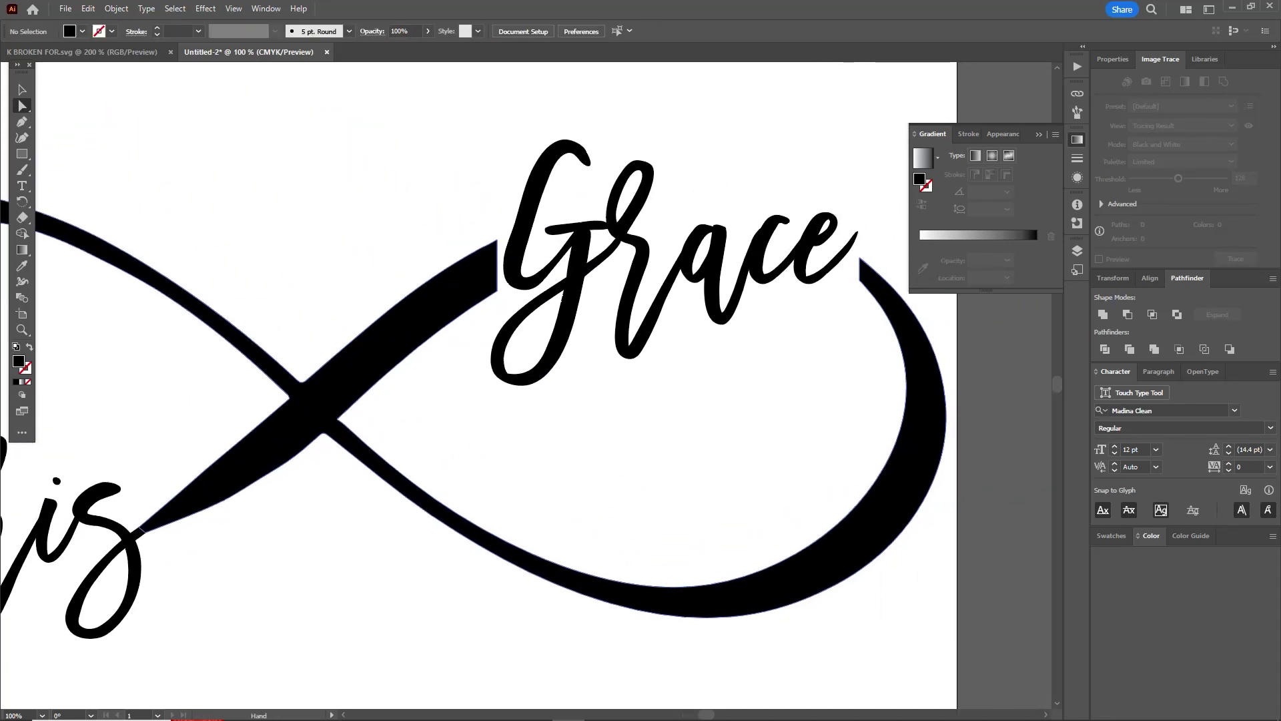
{"action": "left_click", "coordinate": [497, 248]}
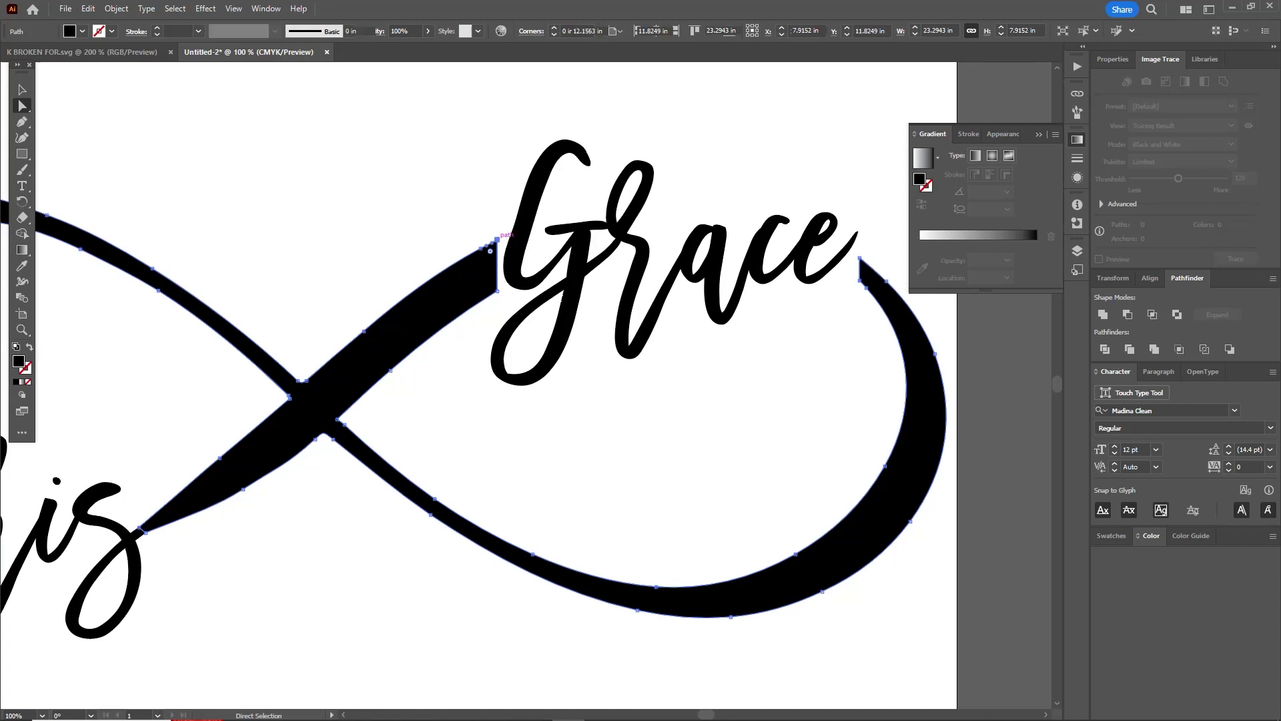
{"action": "left_click_drag", "start_coordinate": [498, 239], "coordinate": [512, 230]}
{"action": "left_click", "coordinate": [497, 291]}
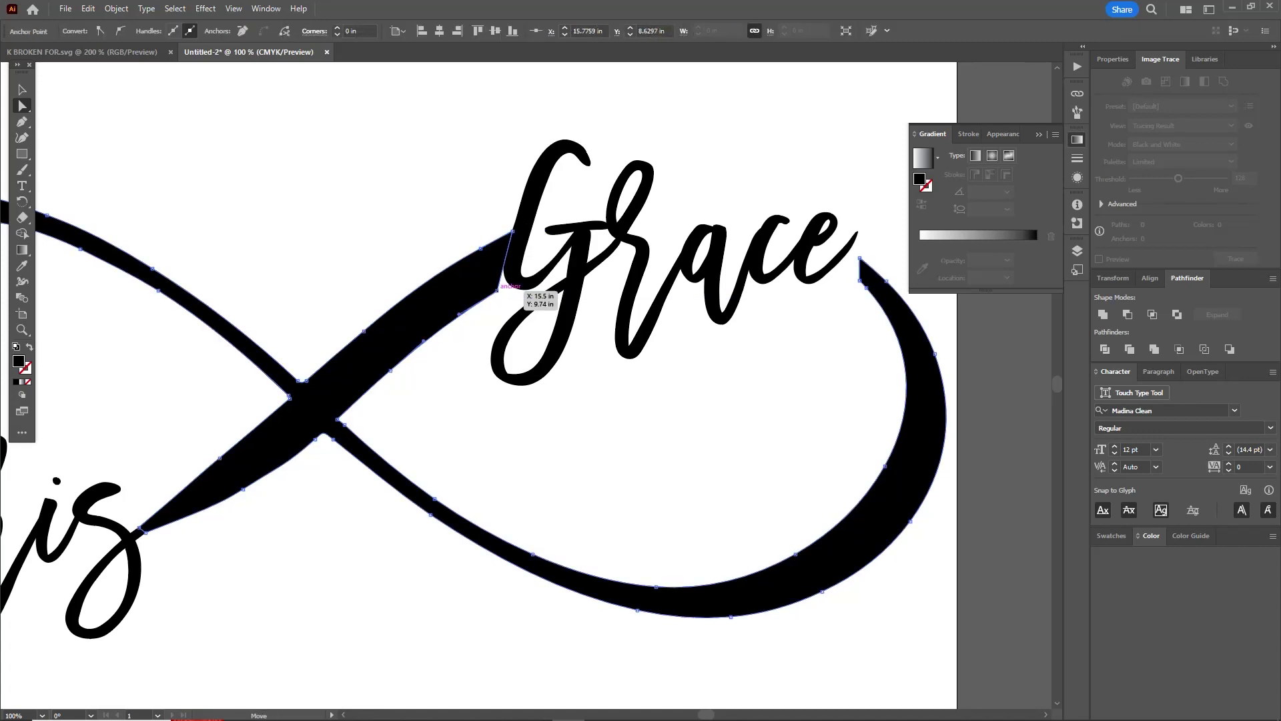
{"action": "left_click_drag", "start_coordinate": [497, 291], "coordinate": [505, 261]}
{"action": "left_click", "coordinate": [498, 290]}
{"action": "left_click", "coordinate": [515, 287]}
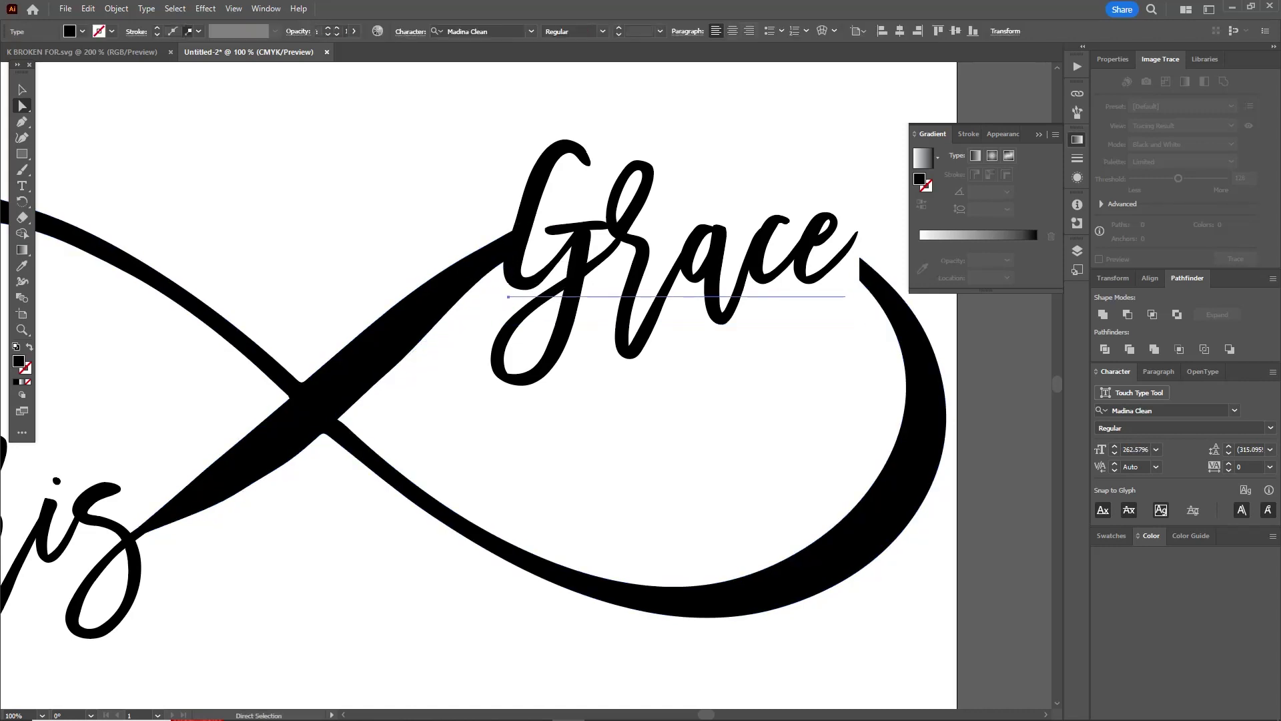
Move the right loop's end anchors onto the tail of the second name's last letter to close the gap
{"action": "left_click", "coordinate": [859, 257]}
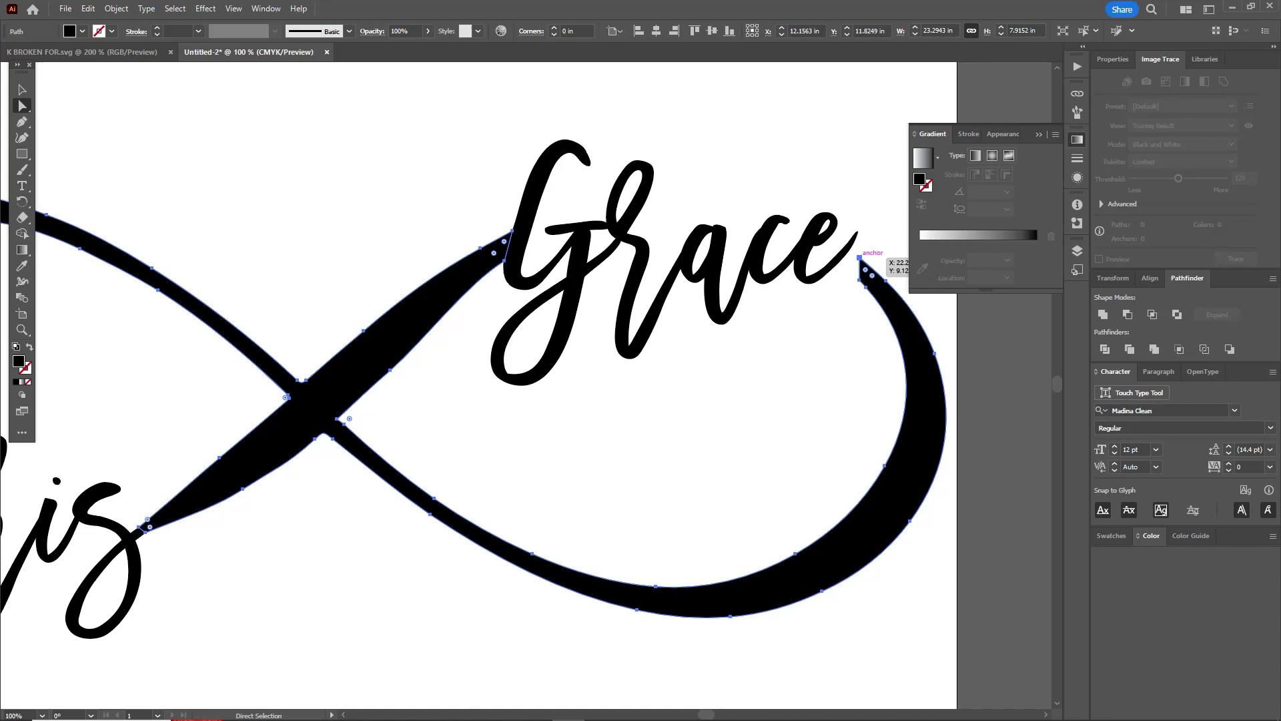
{"action": "mouse_move", "coordinate": [860, 259]}
{"action": "left_mouse_down"}
{"action": "mouse_move", "coordinate": [855, 234]}
{"action": "mouse_move", "coordinate": [846, 251]}
{"action": "mouse_move", "coordinate": [860, 276]}
{"action": "mouse_move", "coordinate": [844, 255]}
{"action": "left_mouse_up"}
{"action": "left_click", "coordinate": [836, 257]}
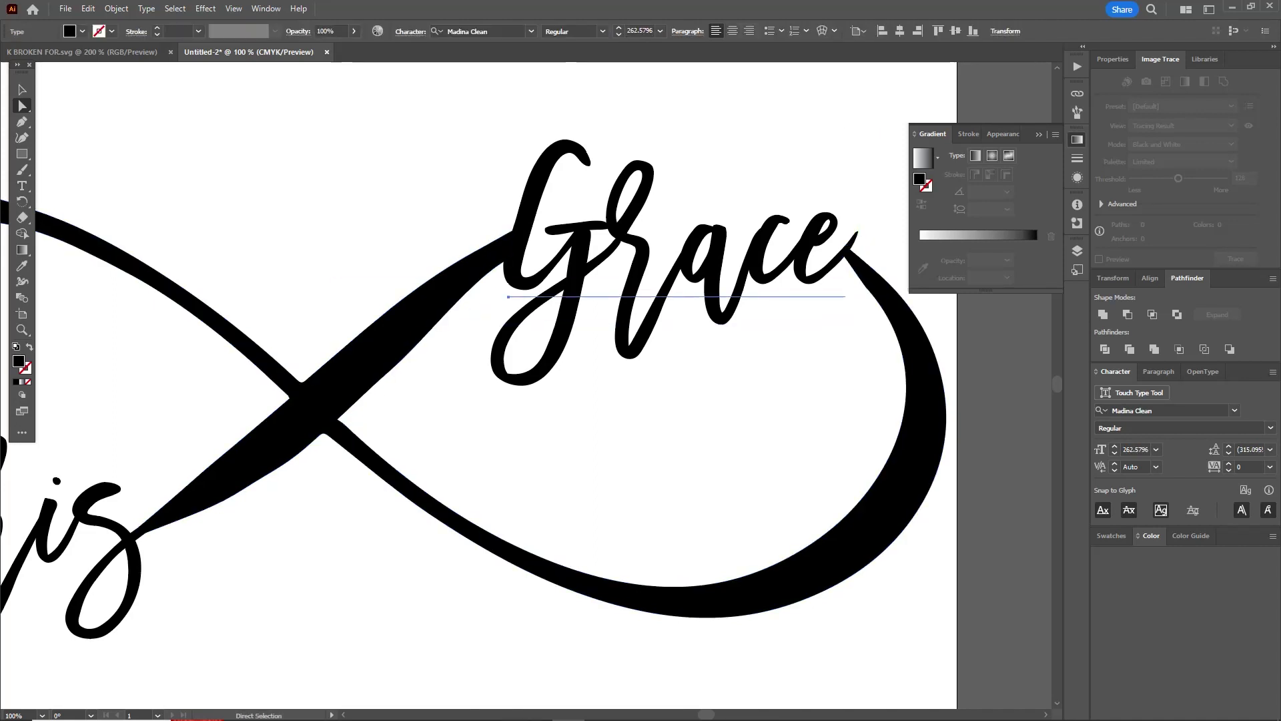
{"action": "key", "text": "ctrl+minus"}
{"action": "key", "text": "ctrl+minus"}
{"action": "key", "text": "v"}
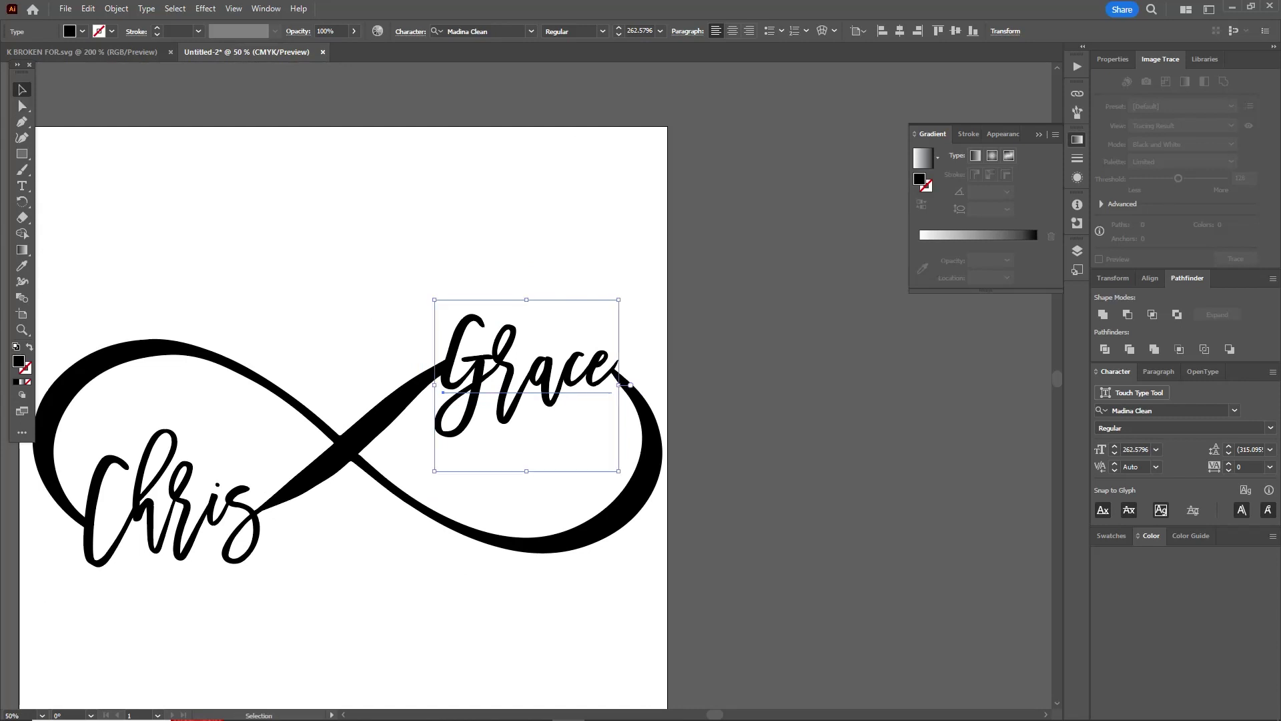
{"action": "key", "text": "ctrl+0"}
{"action": "key", "text": "ctrl+shift+a"}
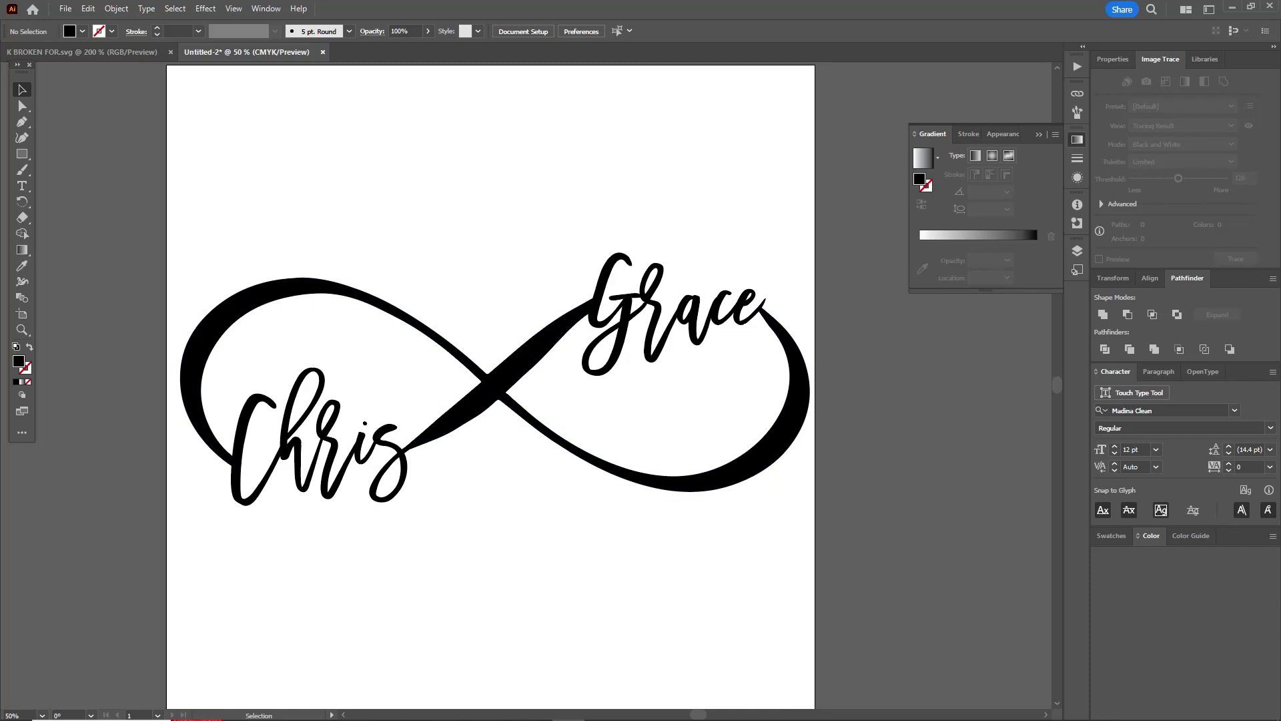
Select both name texts and convert them to outlines
{"action": "left_click", "coordinate": [674, 330]}
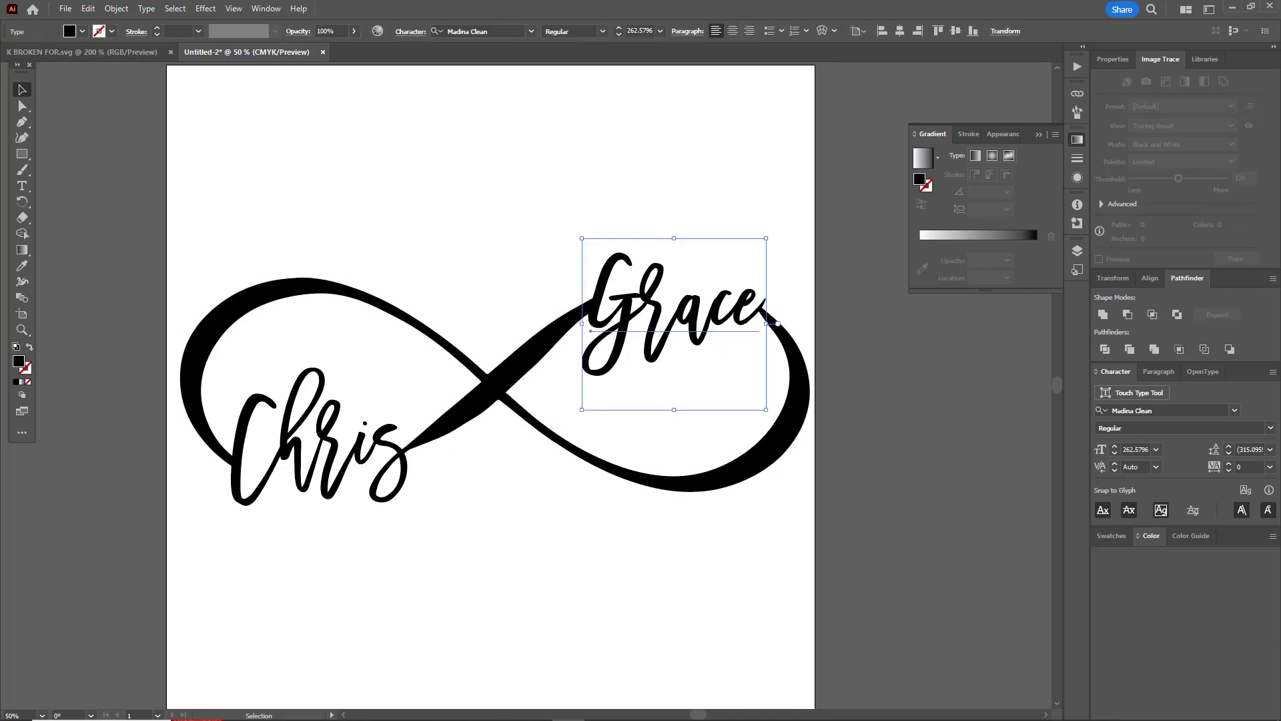
{"action": "left_click", "coordinate": [327, 460], "text": "shift"}
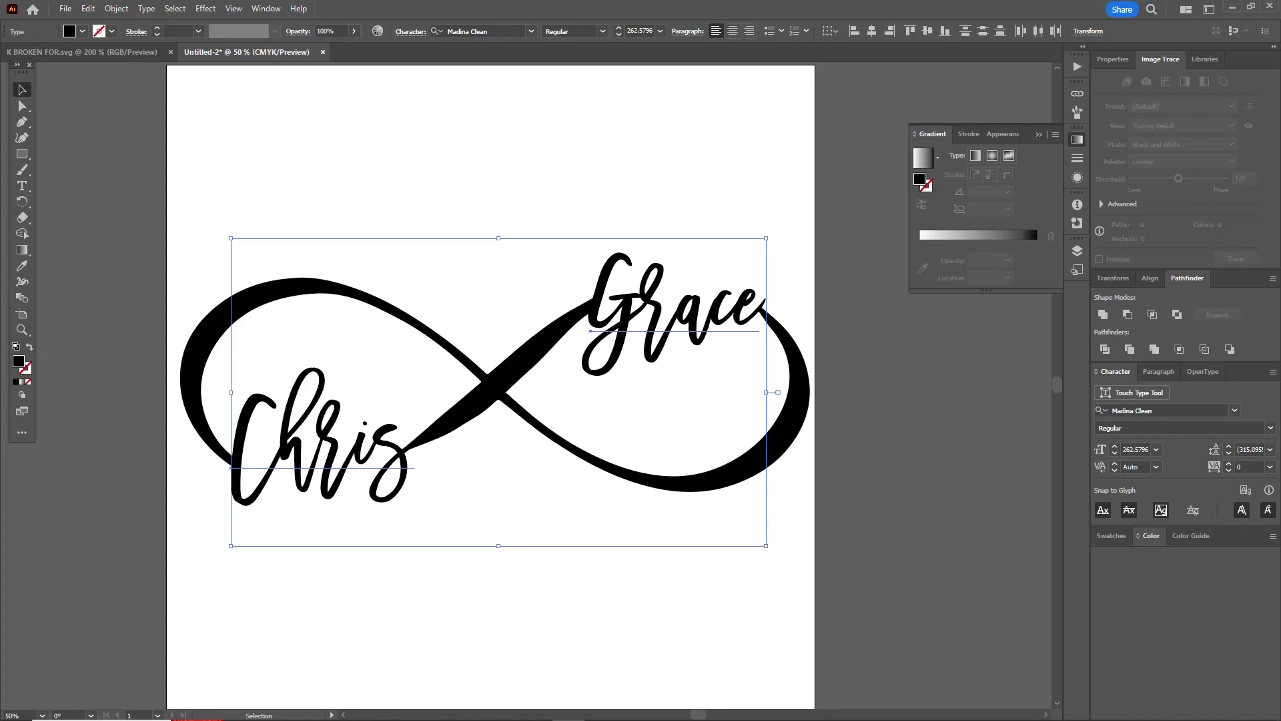
{"action": "key", "text": "ctrl+shift+o"}
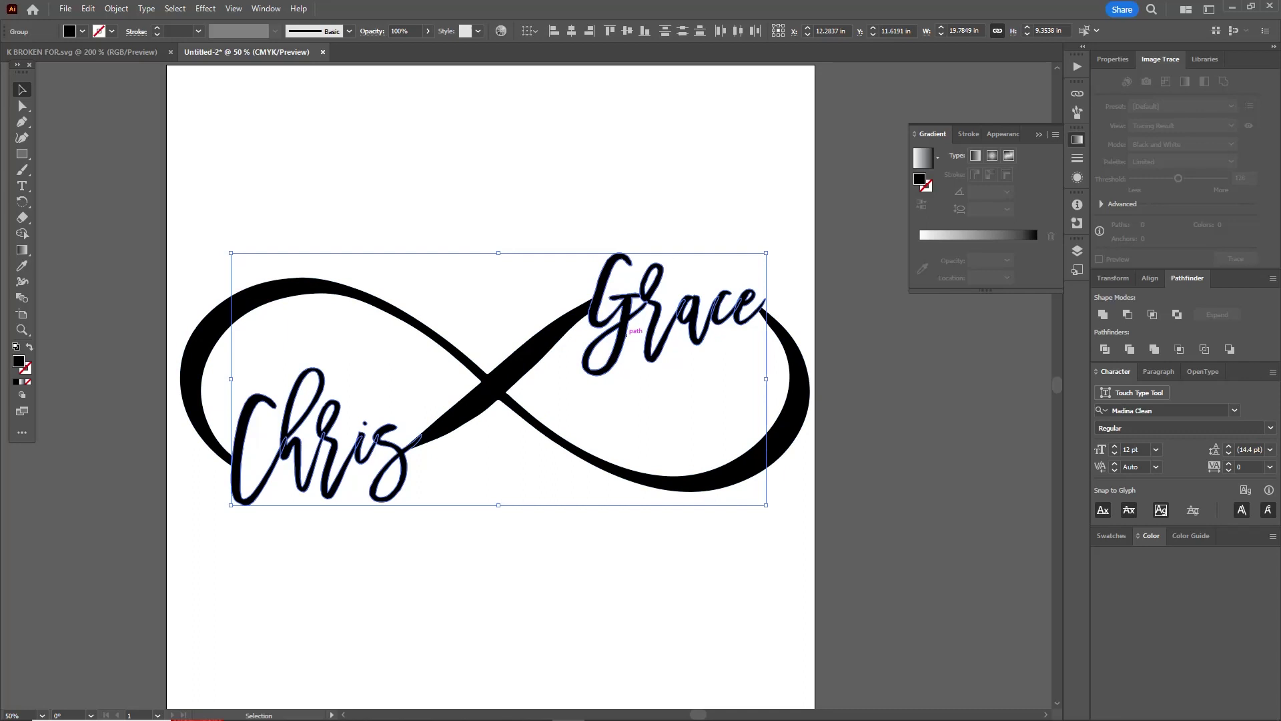
{"action": "key", "text": "ctrl+shift+a"}
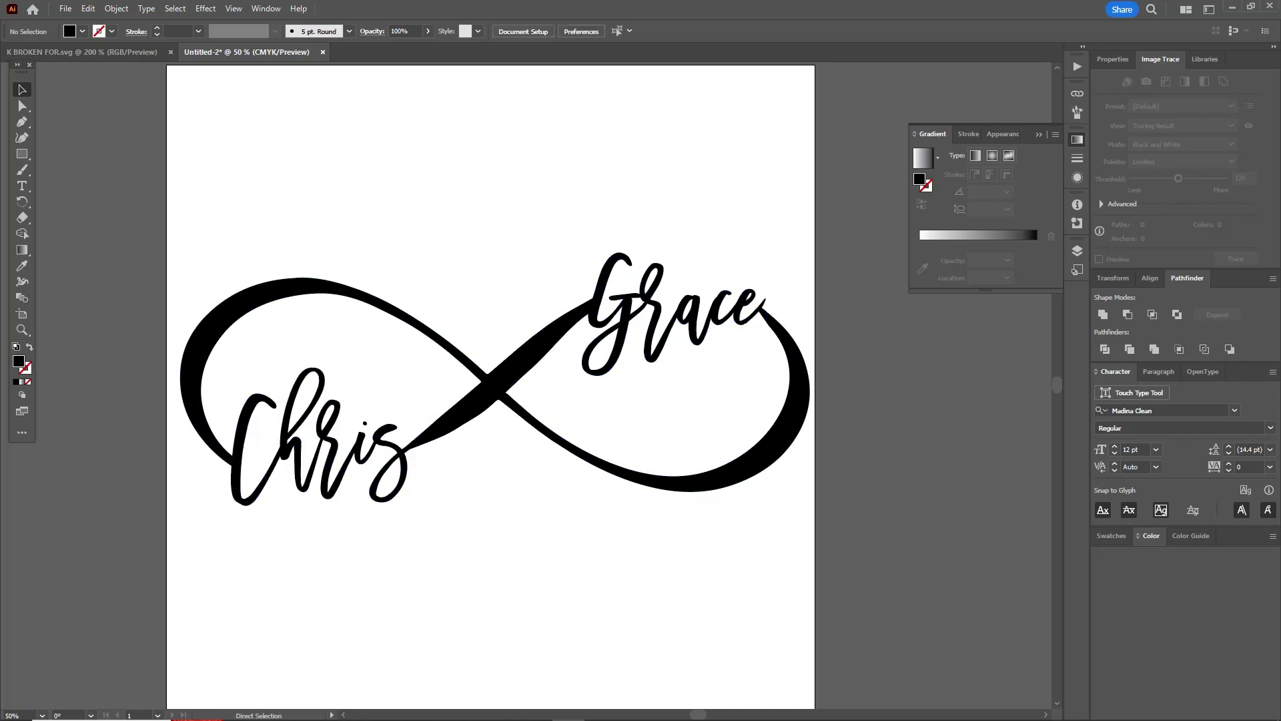
Adjust the outline anchor where the first name's last letter crosses its tail, pulling it outward to thicken the join
{"action": "key", "text": "ctrl+plus"}
{"action": "key", "text": "ctrl+plus"}
{"action": "key", "text": "ctrl+plus"}
{"action": "key", "text": "ctrl+plus"}
{"action": "left_click_drag", "start_coordinate": [333, 588], "coordinate": [694, 260]}
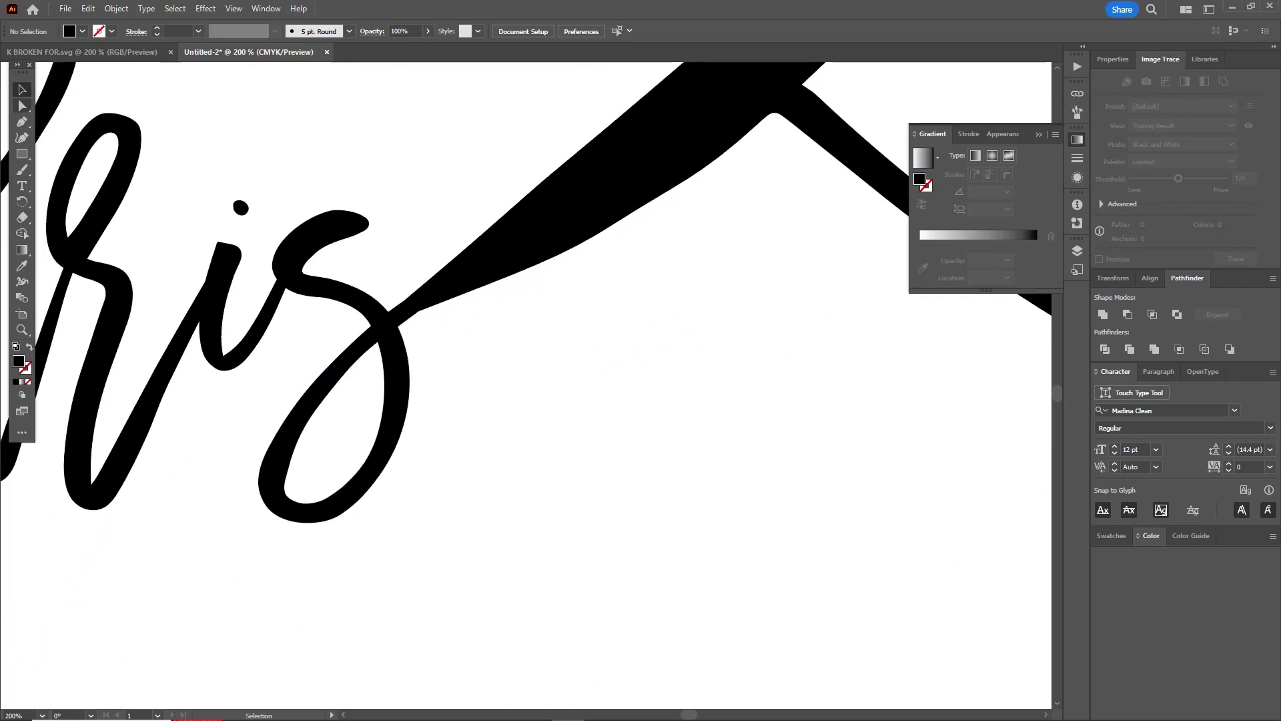
{"action": "left_click", "coordinate": [22, 105]}
{"action": "left_click", "coordinate": [460, 262]}
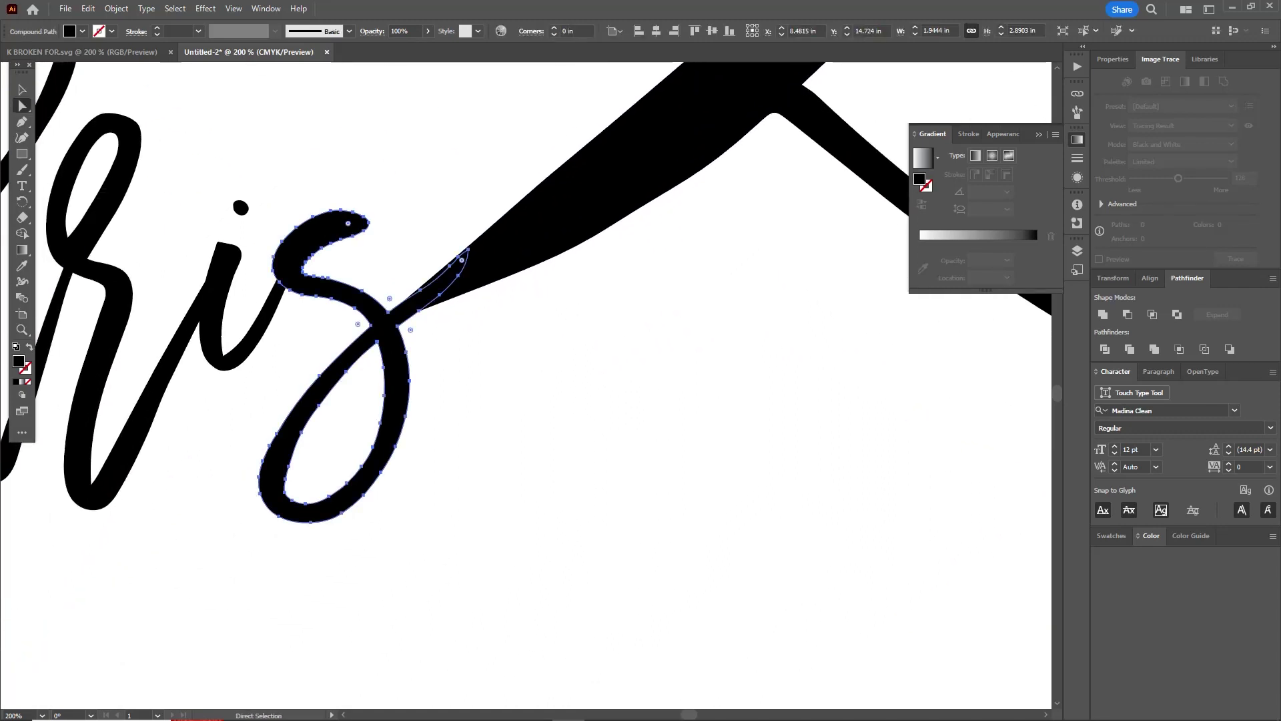
{"action": "left_click", "coordinate": [397, 326]}
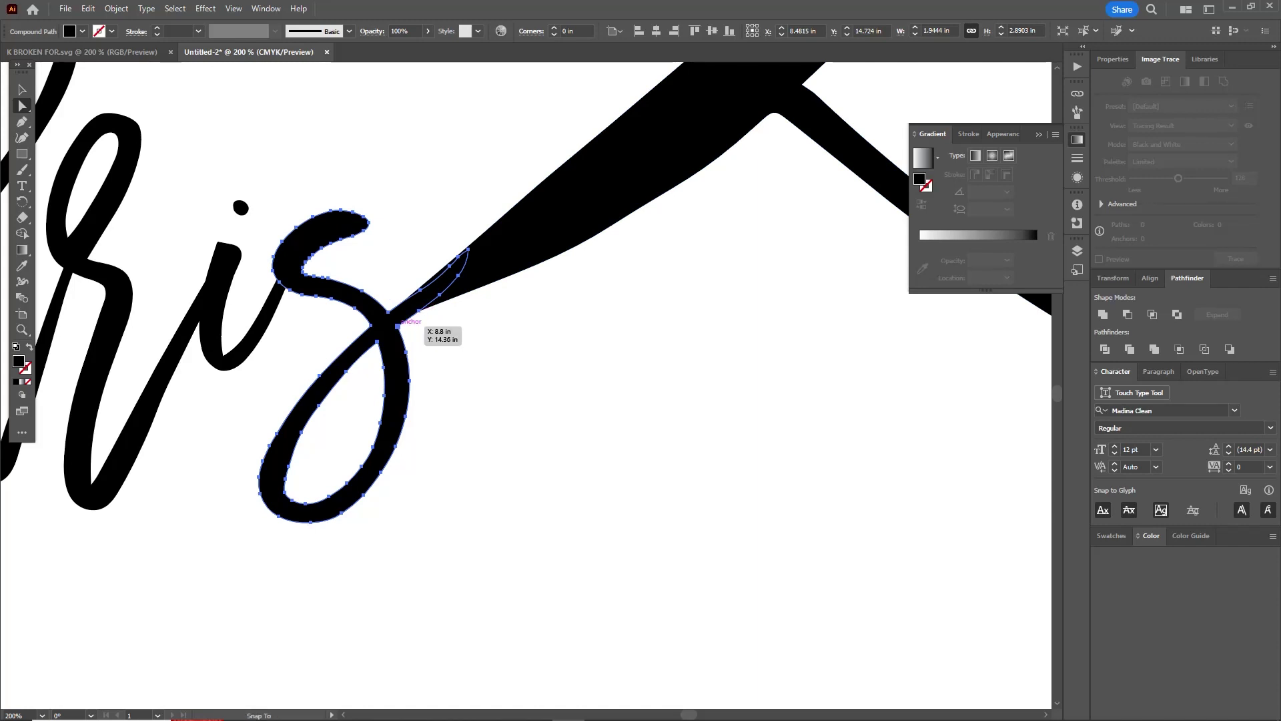
{"action": "left_click_drag", "start_coordinate": [398, 327], "coordinate": [407, 331]}
{"action": "key", "text": "ctrl+z"}
{"action": "left_click", "coordinate": [399, 326]}
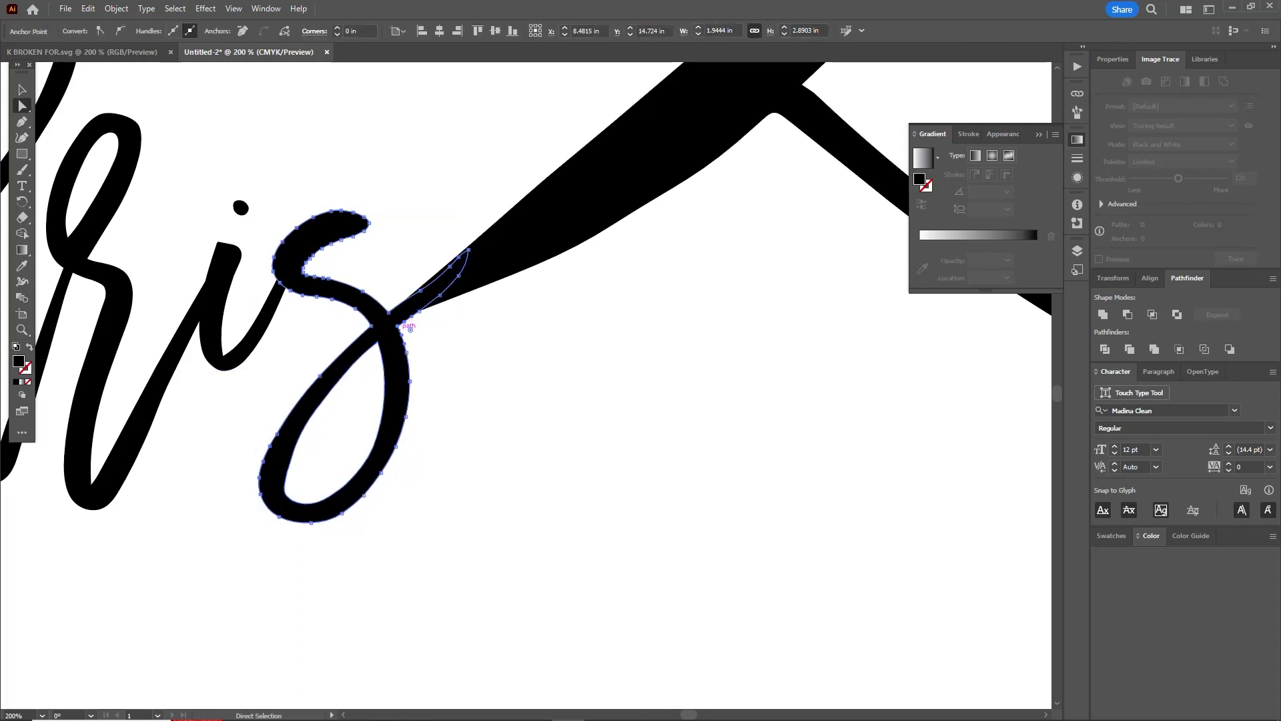
{"action": "mouse_move", "coordinate": [399, 326]}
{"action": "left_mouse_down"}
{"action": "mouse_move", "coordinate": [408, 335]}
{"action": "mouse_move", "coordinate": [434, 311]}
{"action": "mouse_move", "coordinate": [419, 299]}
{"action": "mouse_move", "coordinate": [419, 323]}
{"action": "left_mouse_up"}
{"action": "key", "text": "ctrl+z"}
Lower the bottom corner anchor of the thick stroke's end and adjust its direction handle to widen the join with the first name
{"action": "left_click", "coordinate": [419, 311]}
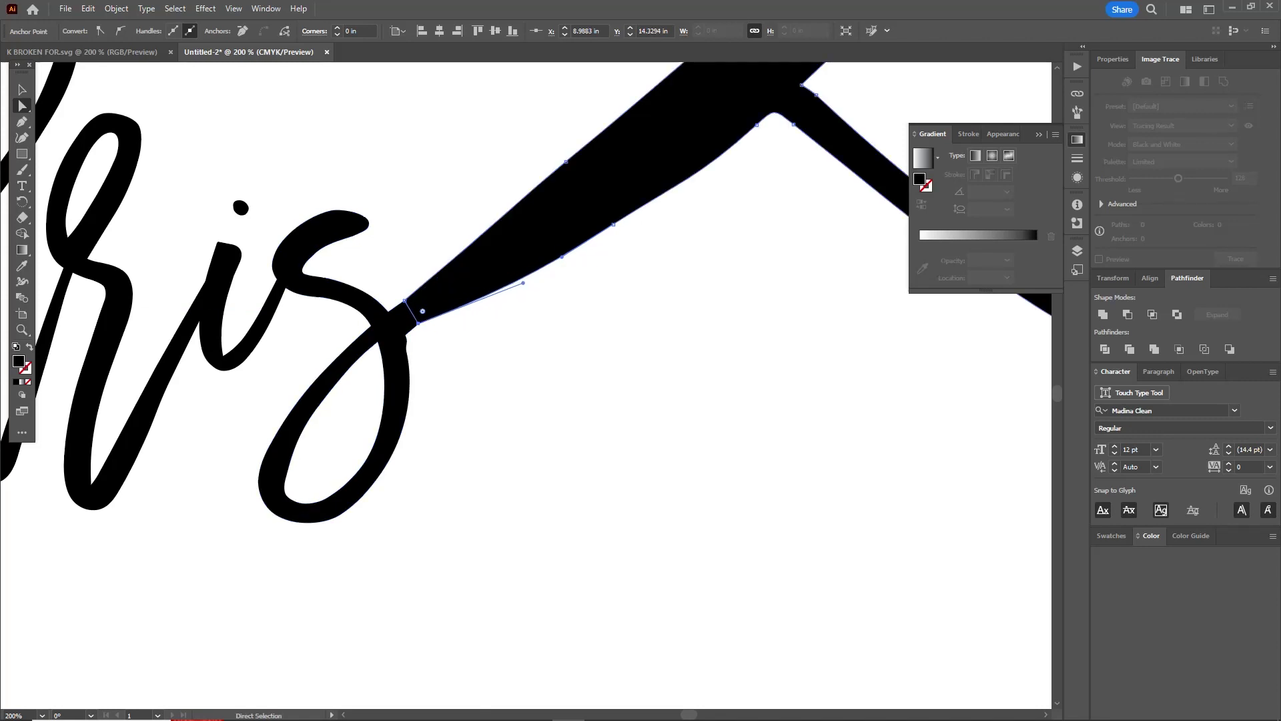
{"action": "left_click_drag", "start_coordinate": [533, 264], "coordinate": [536, 256]}
{"action": "key", "text": "ctrl+shift+a"}
{"action": "key", "text": "ctrl+0"}
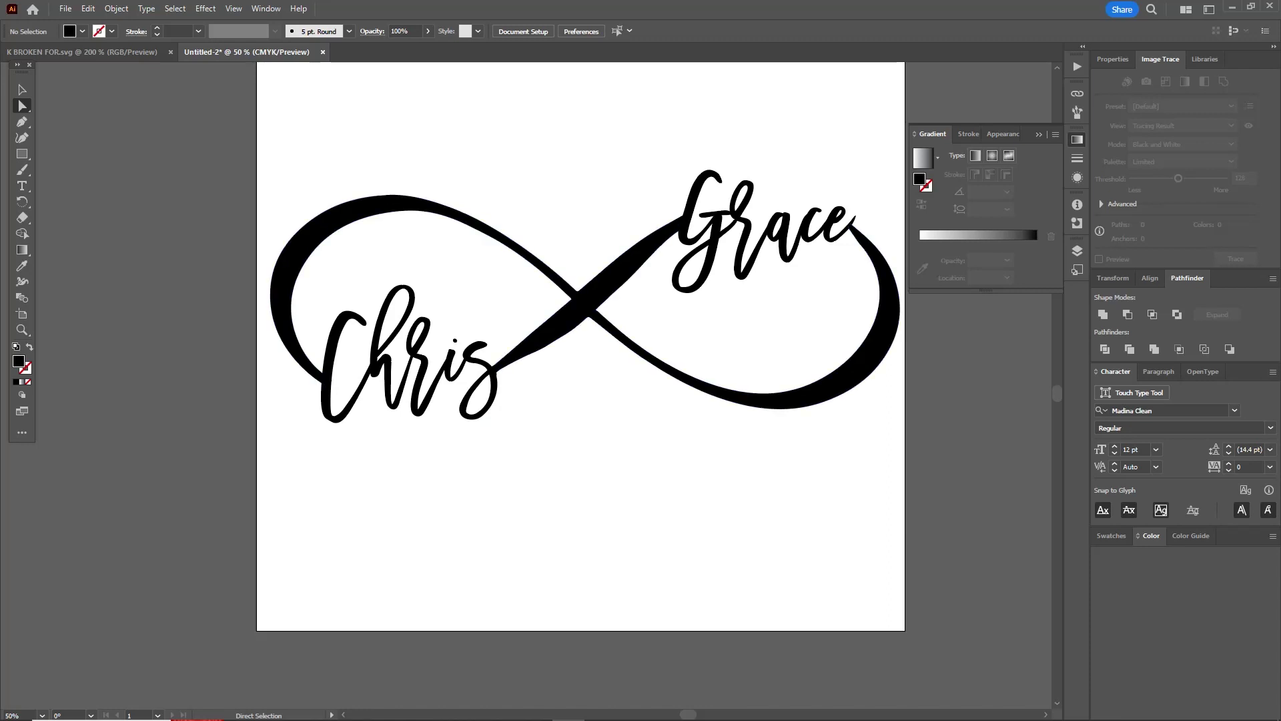
Select the infinity symbol with both outlined names and rasterize it all into one 300 ppi image
{"action": "left_click_drag", "start_coordinate": [607, 297], "coordinate": [534, 335]}
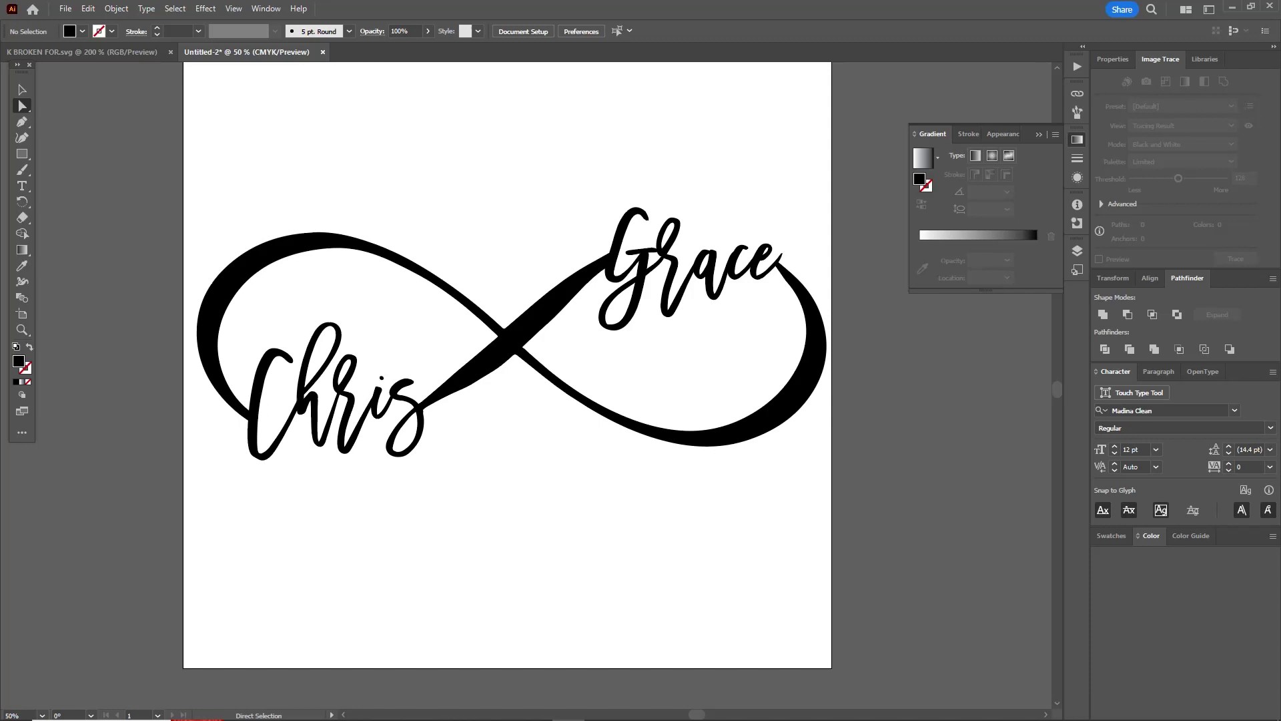
{"action": "key", "text": "v"}
{"action": "left_click_drag", "start_coordinate": [184, 171], "coordinate": [830, 470]}
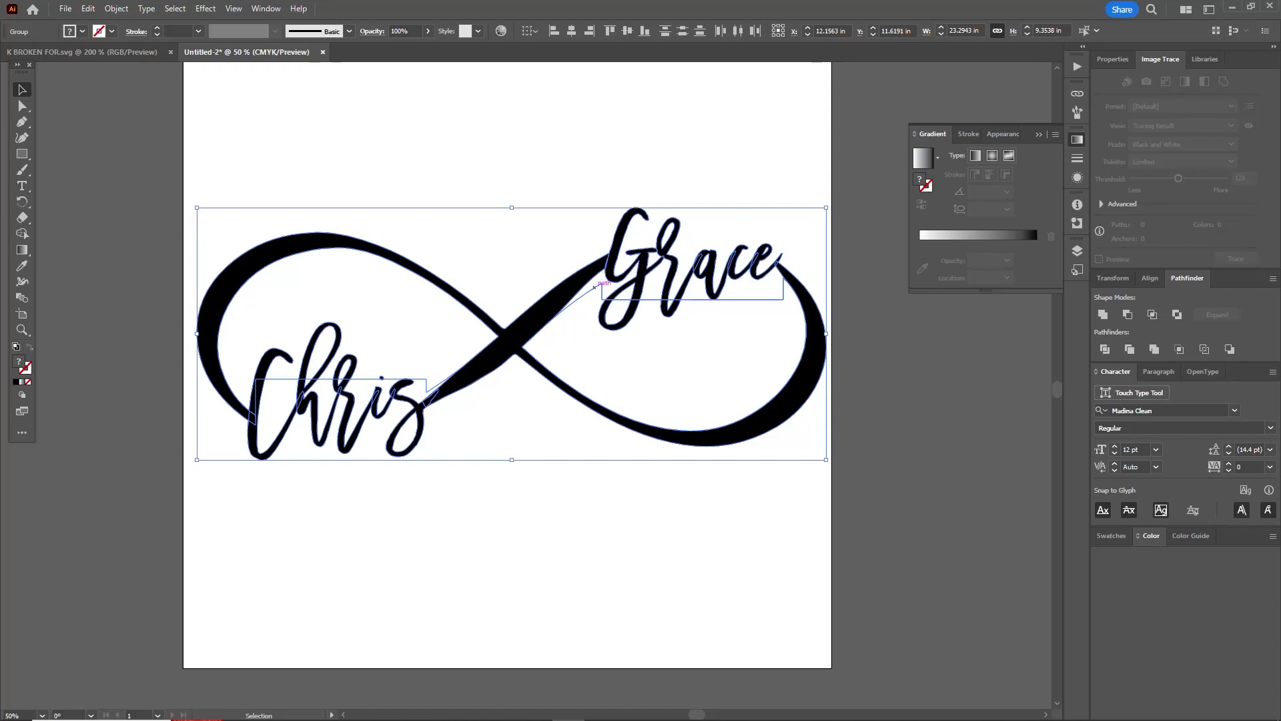
{"action": "left_click", "coordinate": [116, 8]}
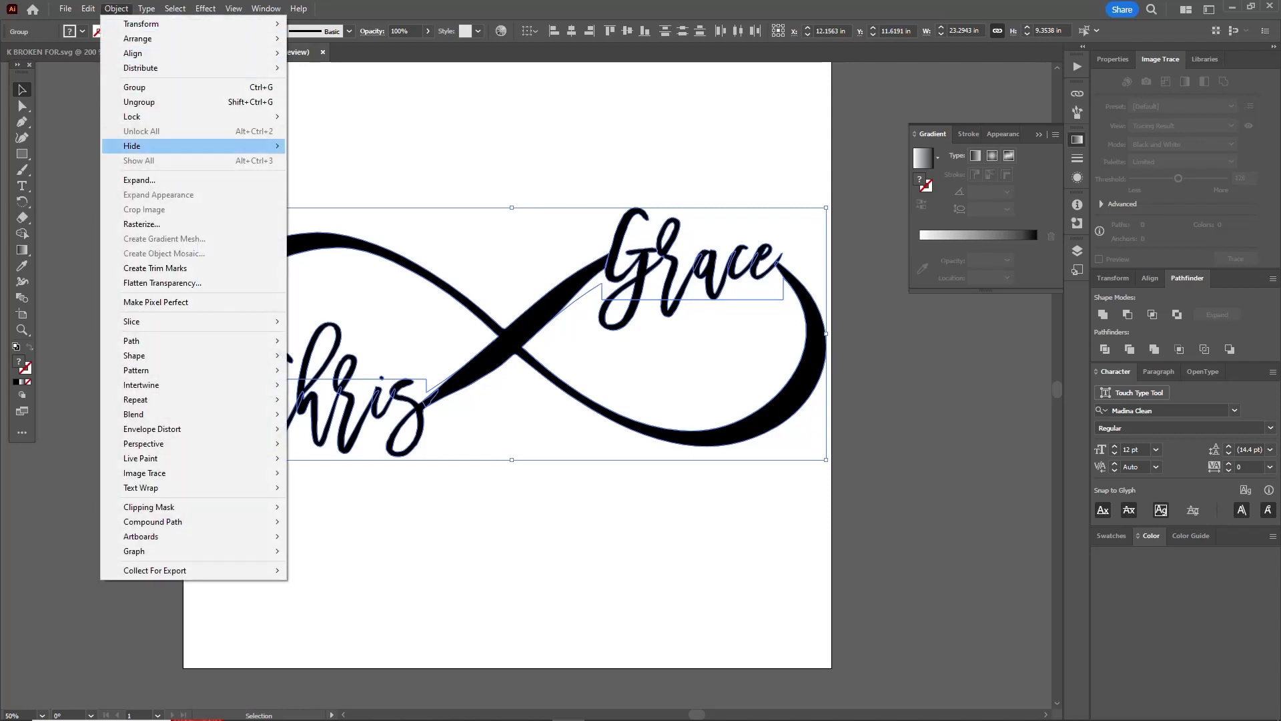
{"action": "left_click", "coordinate": [142, 224]}
{"action": "key", "text": "Return"}
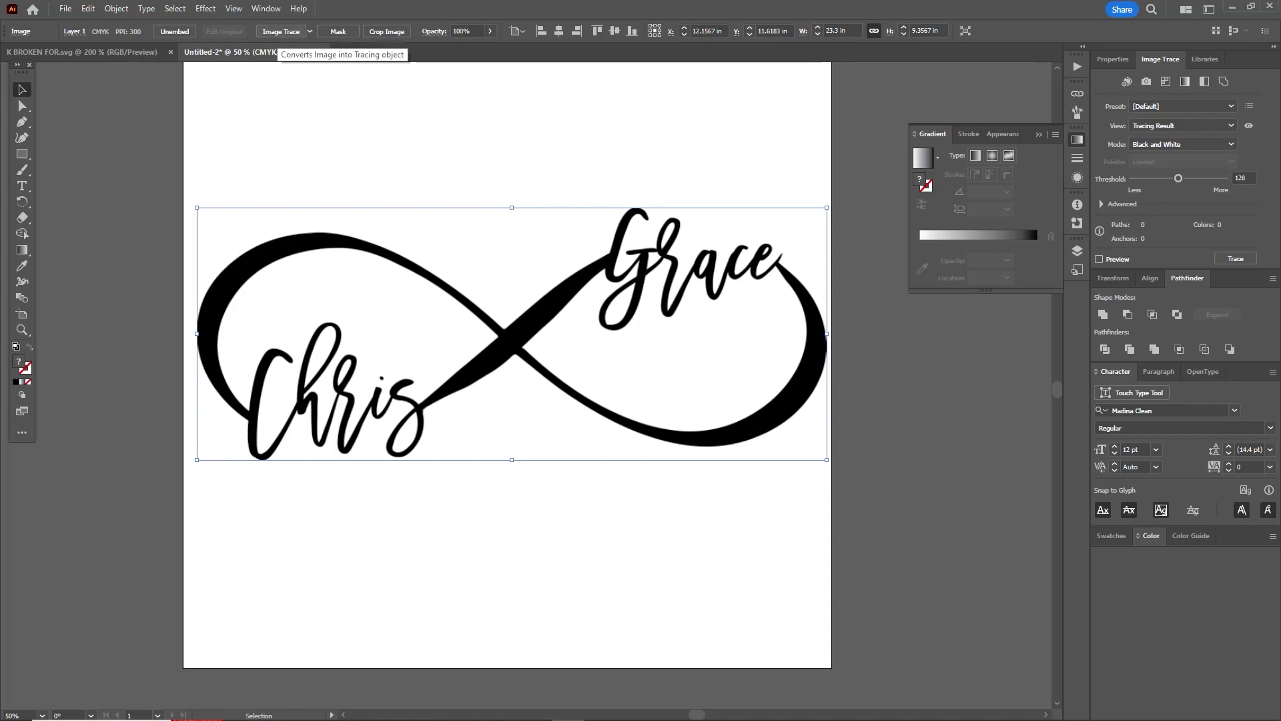
Trace the rasterized design with the Black and White Logo preset and move the tracing left, partly off the artboard
{"action": "left_click", "coordinate": [266, 8]}
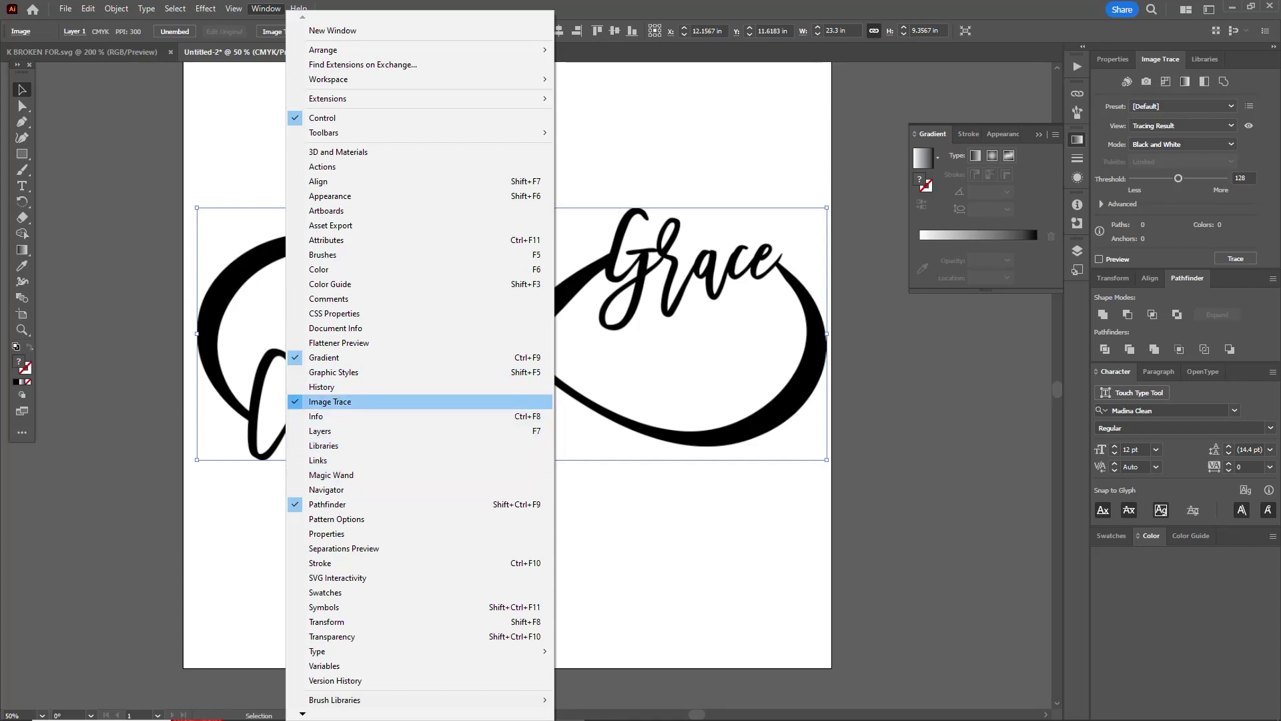
{"action": "left_click", "coordinate": [265, 8]}
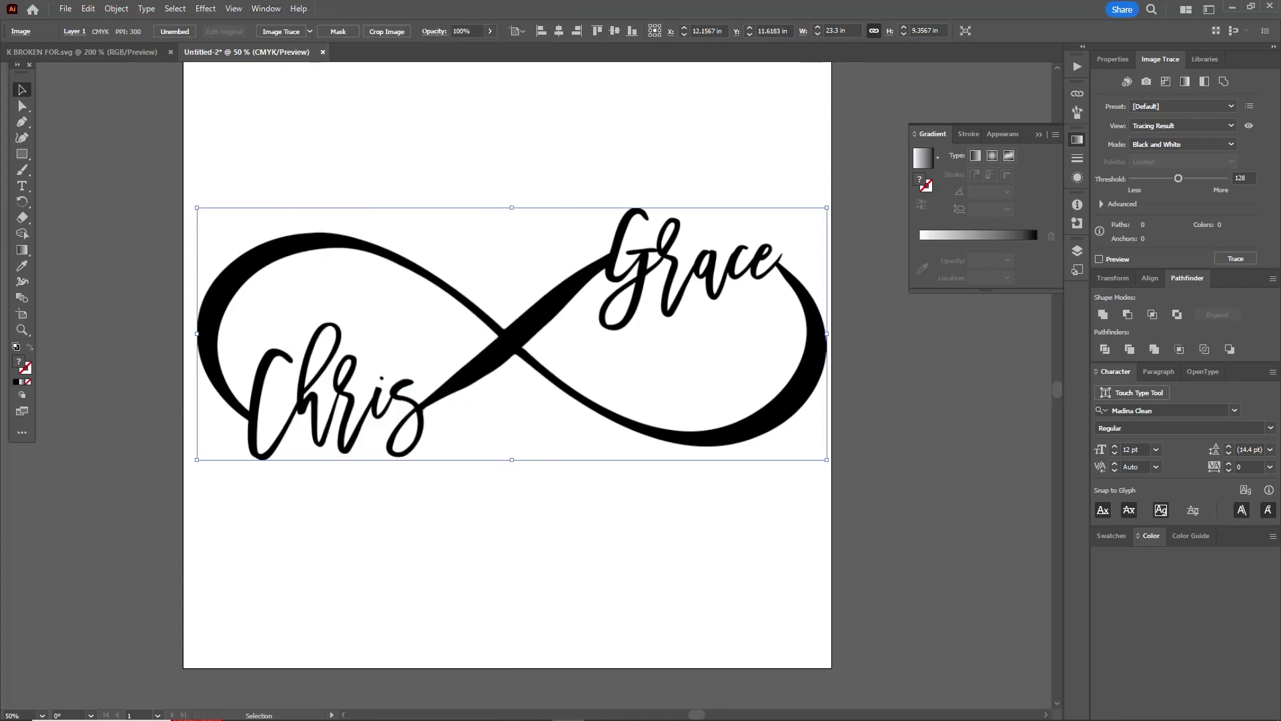
{"action": "left_click", "coordinate": [1181, 106]}
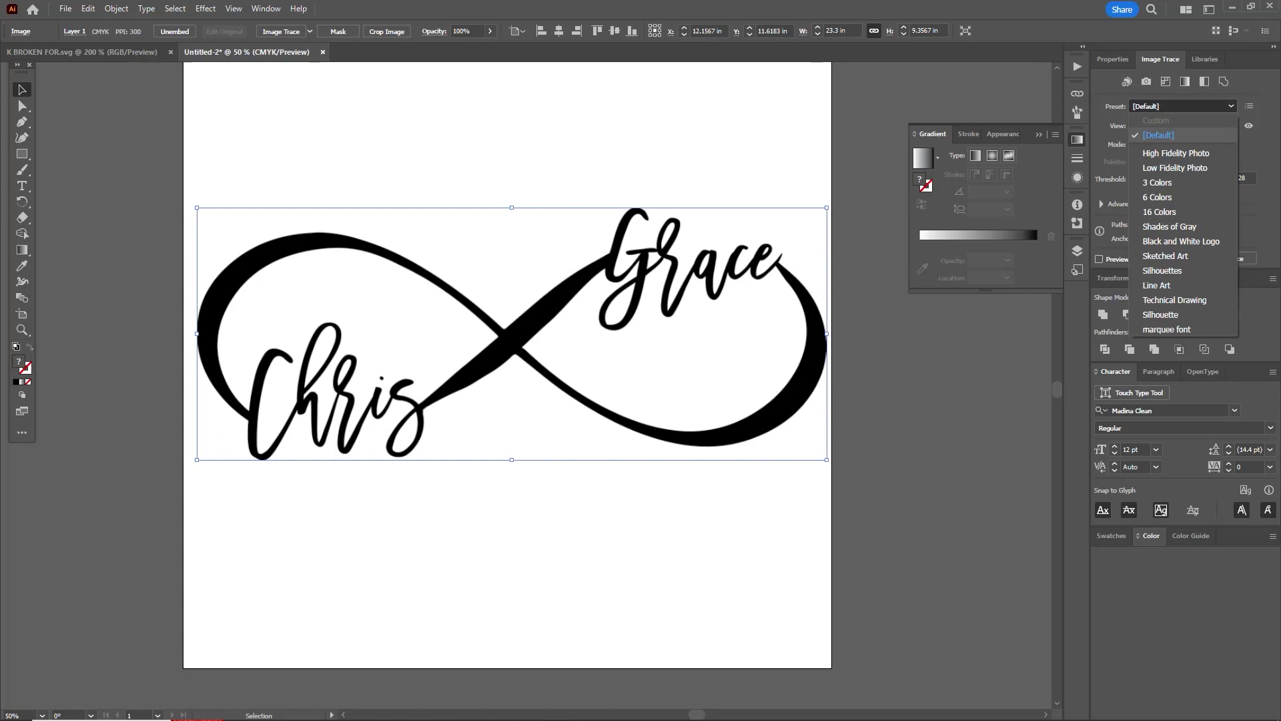
{"action": "left_click", "coordinate": [1181, 241]}
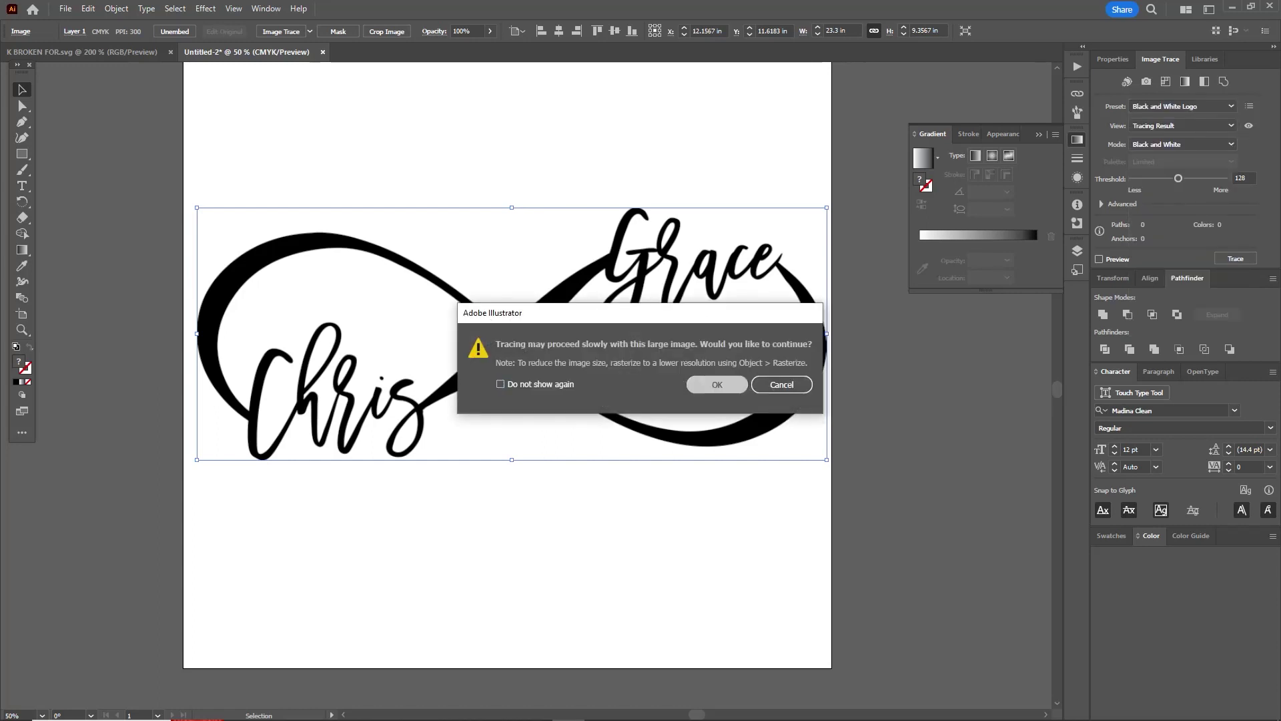
{"action": "key", "text": "Return"}
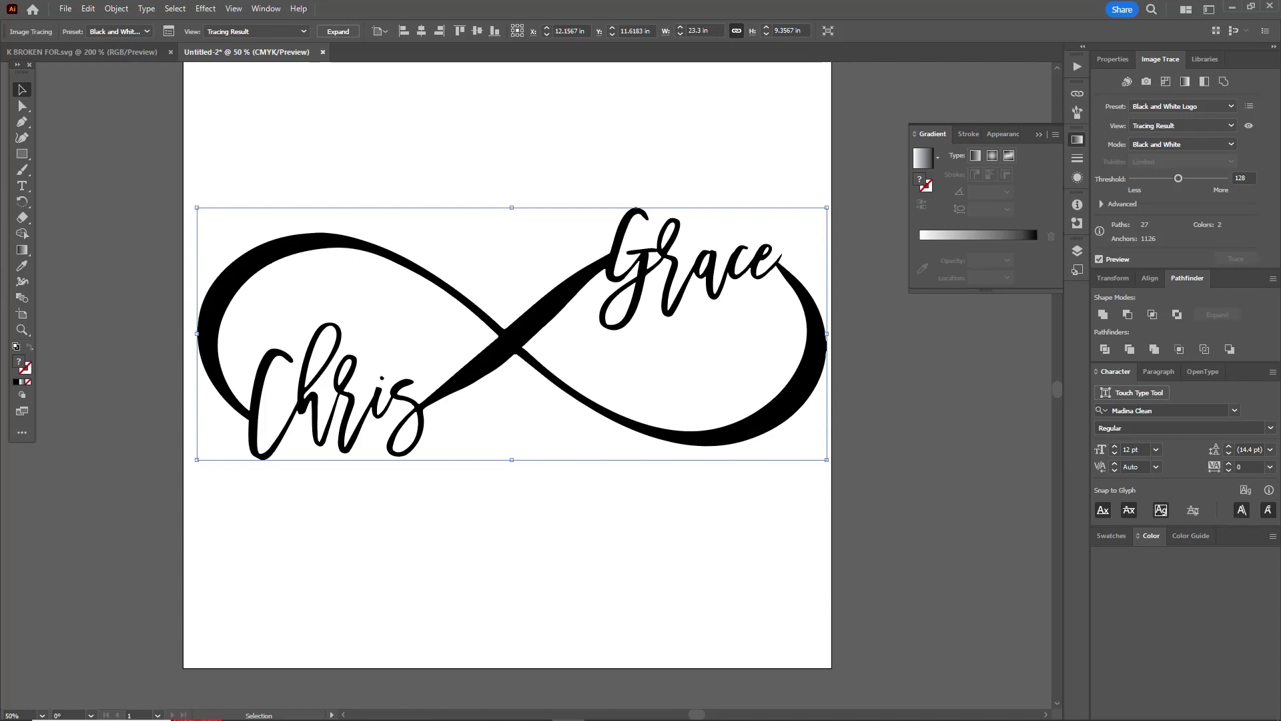
{"action": "mouse_move", "coordinate": [550, 317]}
{"action": "left_mouse_down"}
{"action": "mouse_move", "coordinate": [437, 333]}
{"action": "mouse_move", "coordinate": [413, 312]}
{"action": "left_mouse_up"}
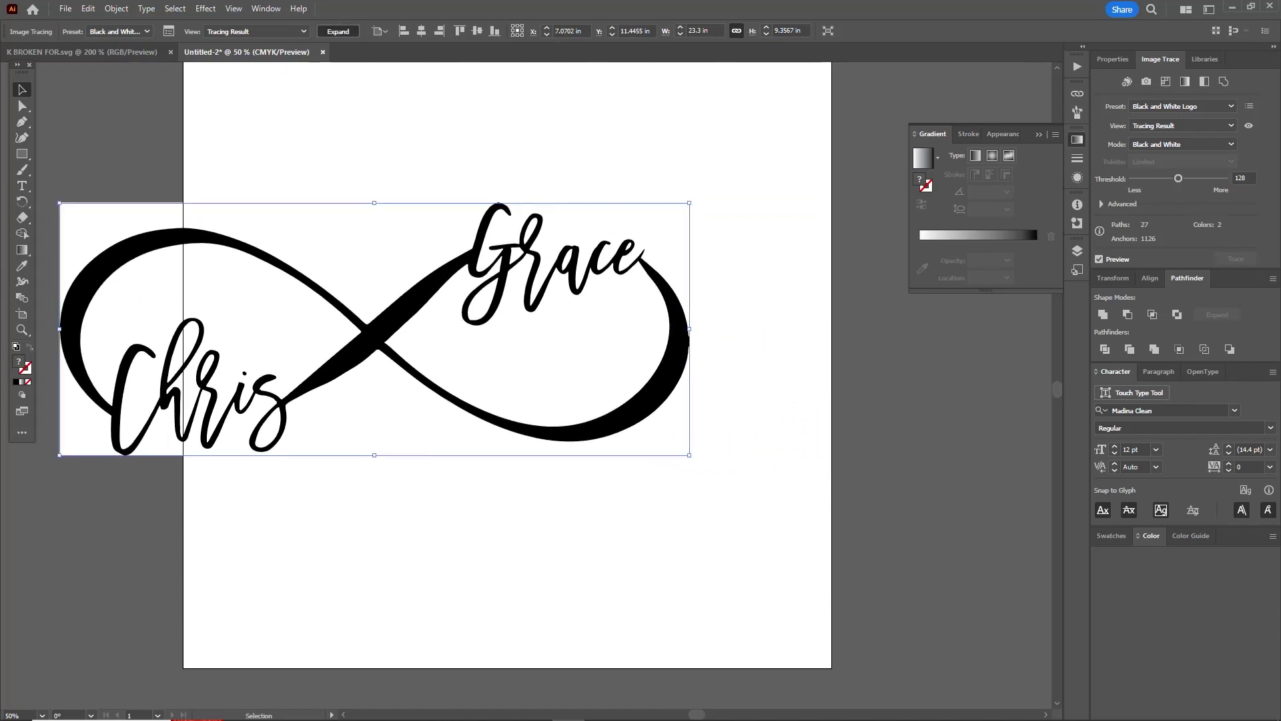
Expand the black-and-white tracing result into editable vector paths and clear the selection
{"action": "left_click", "coordinate": [337, 31]}
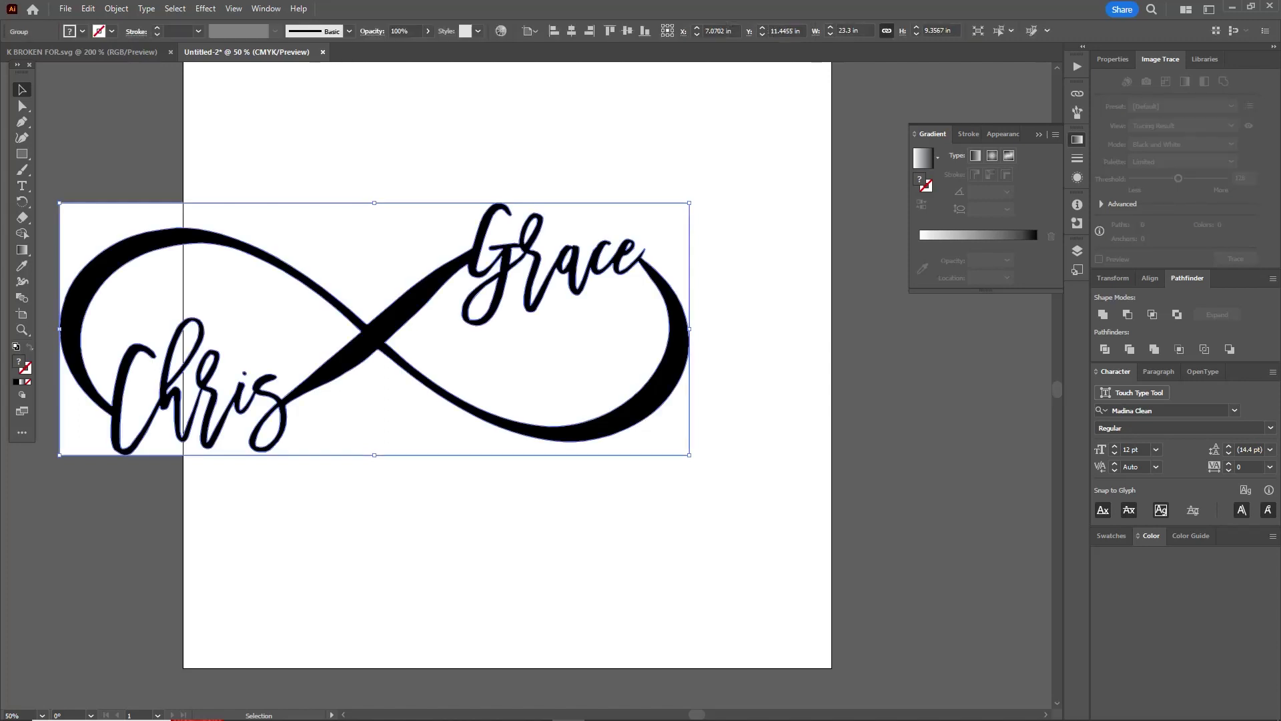
{"action": "left_click", "coordinate": [22, 105]}
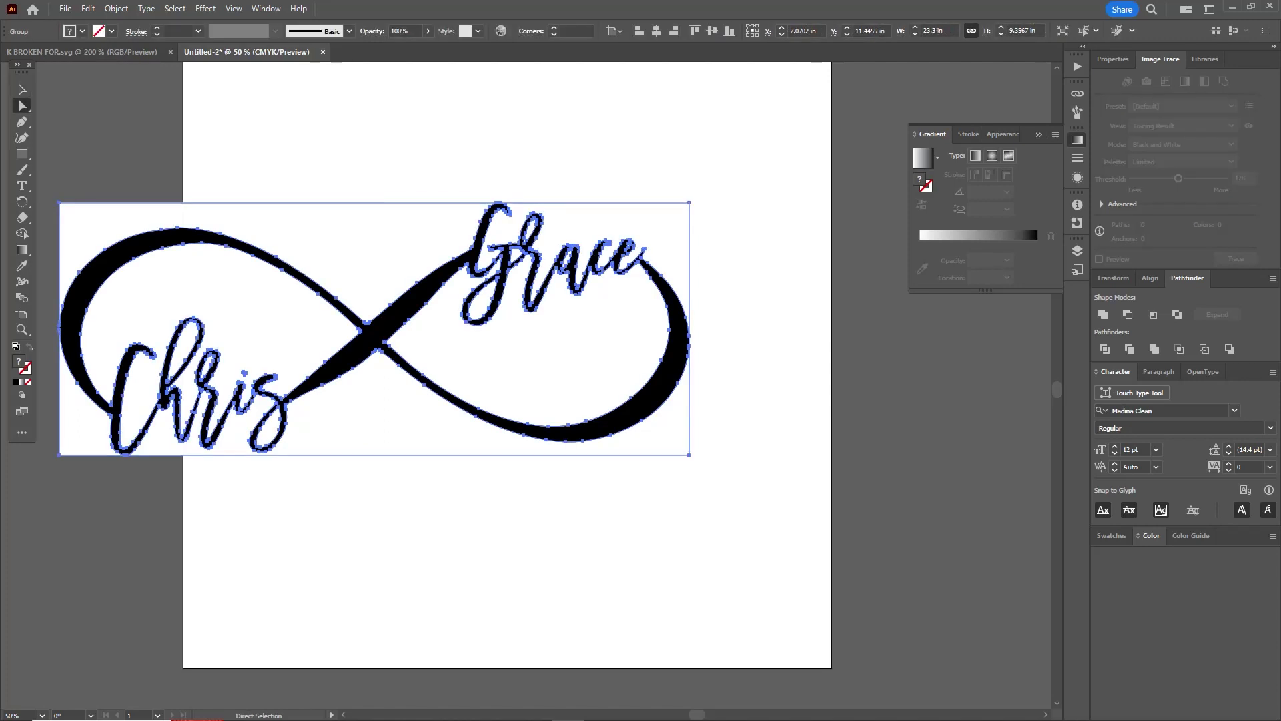
{"action": "left_click", "coordinate": [111, 157]}
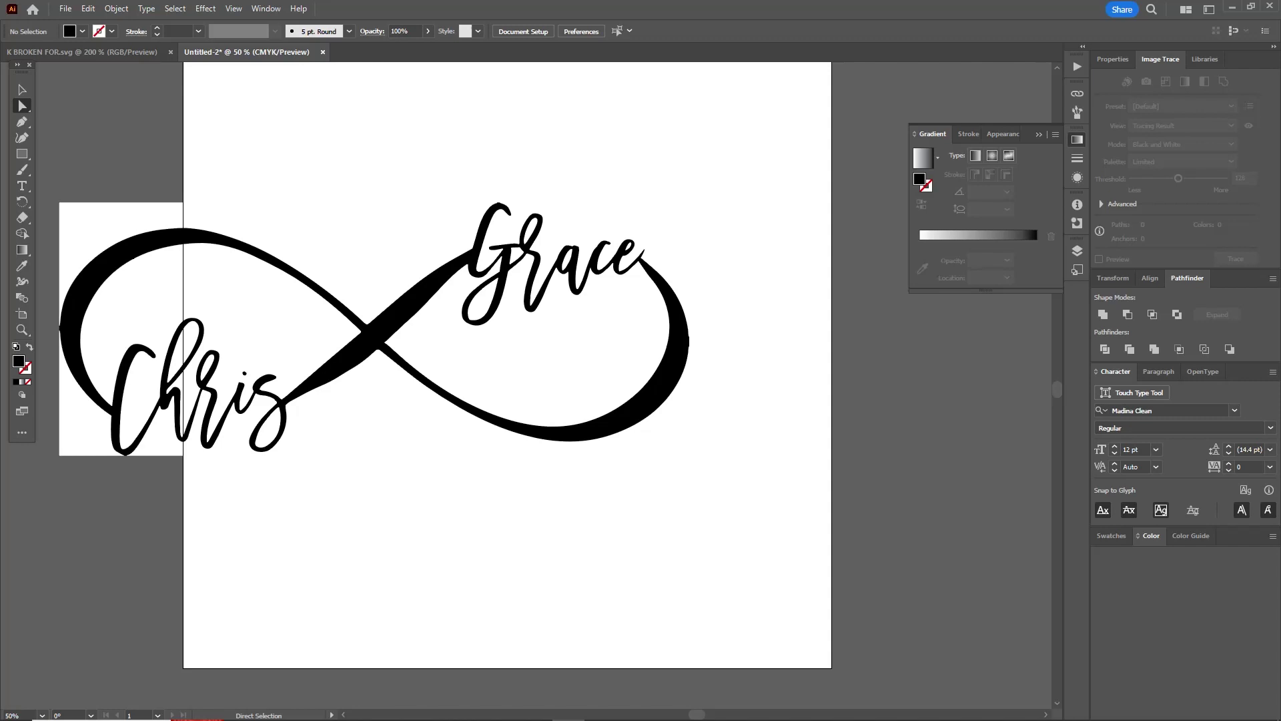
Delete all the tracing's white-filled shapes by selecting similar objects and move the remaining black design back onto the artboard
{"action": "left_click", "coordinate": [133, 217]}
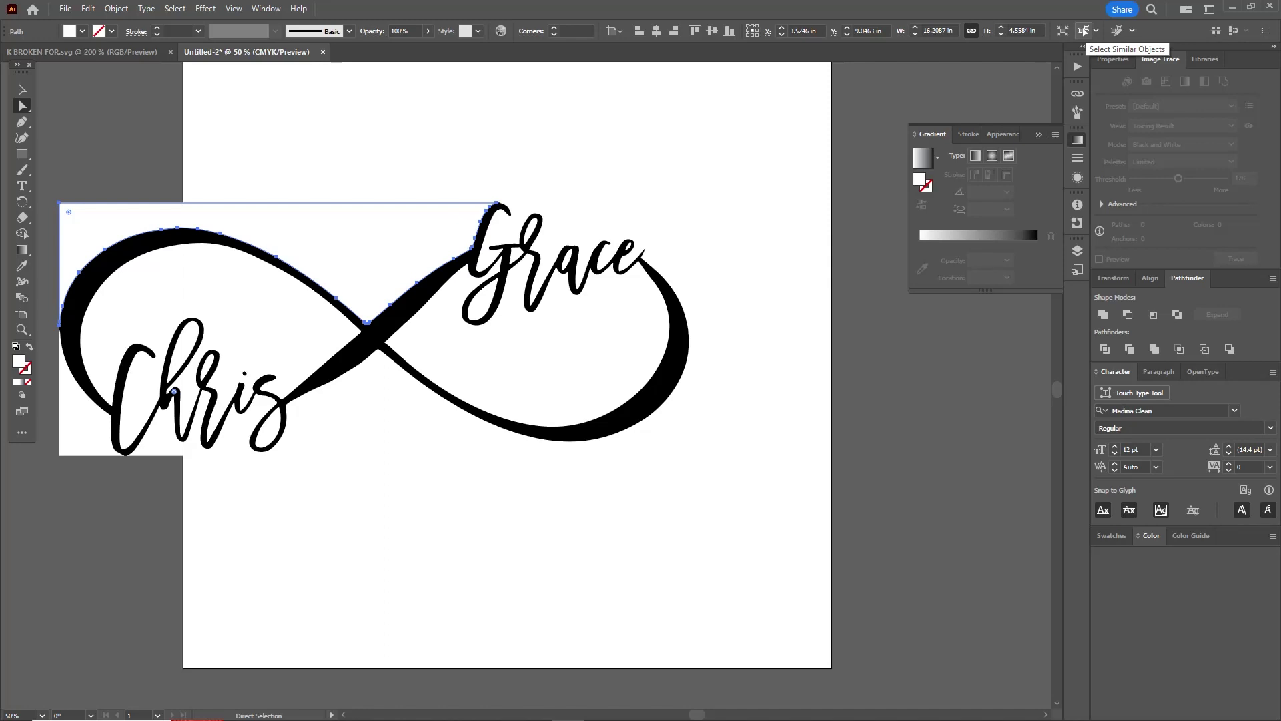
{"action": "left_click", "coordinate": [1083, 30]}
{"action": "key", "text": "Delete"}
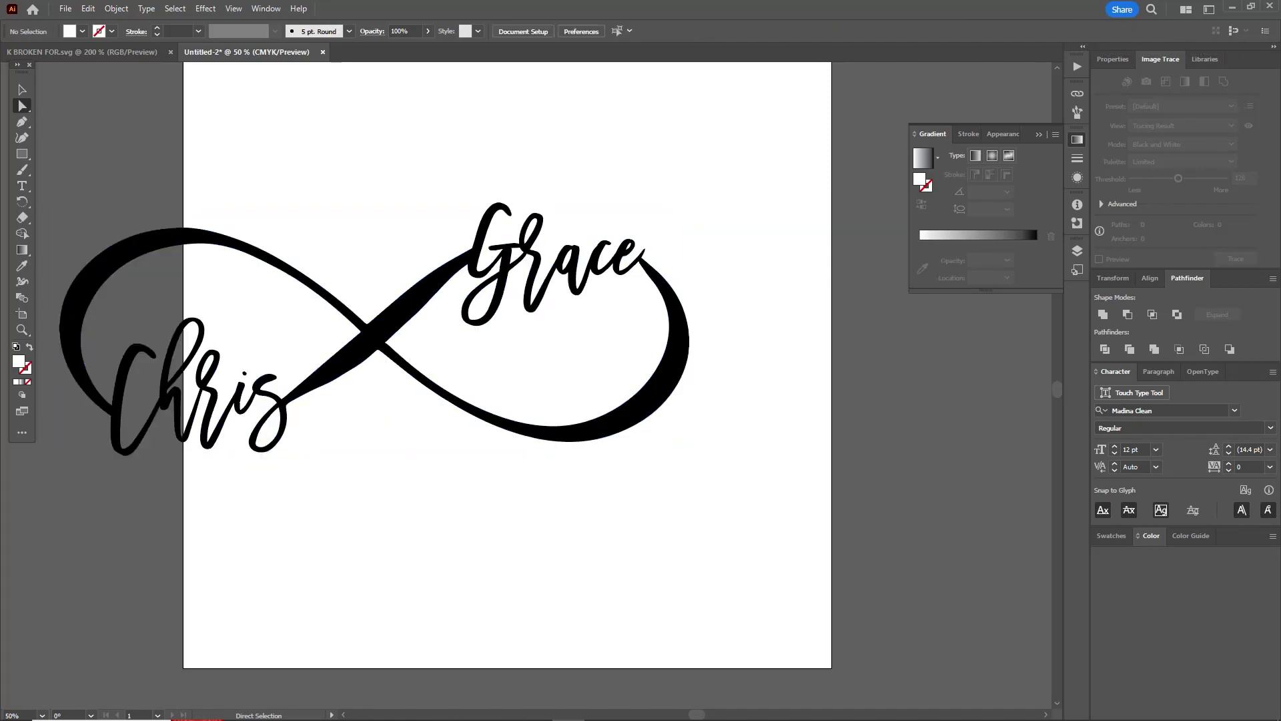
{"action": "key", "text": "v"}
{"action": "left_click_drag", "start_coordinate": [468, 274], "coordinate": [553, 335]}
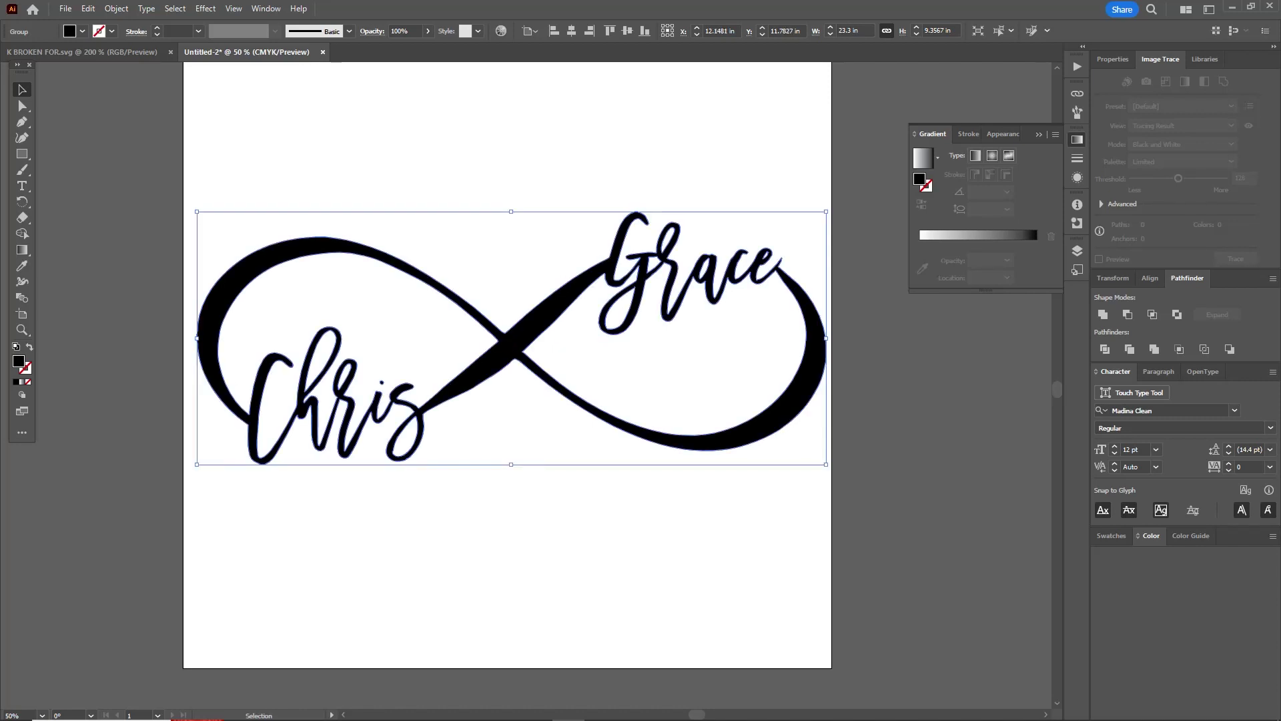